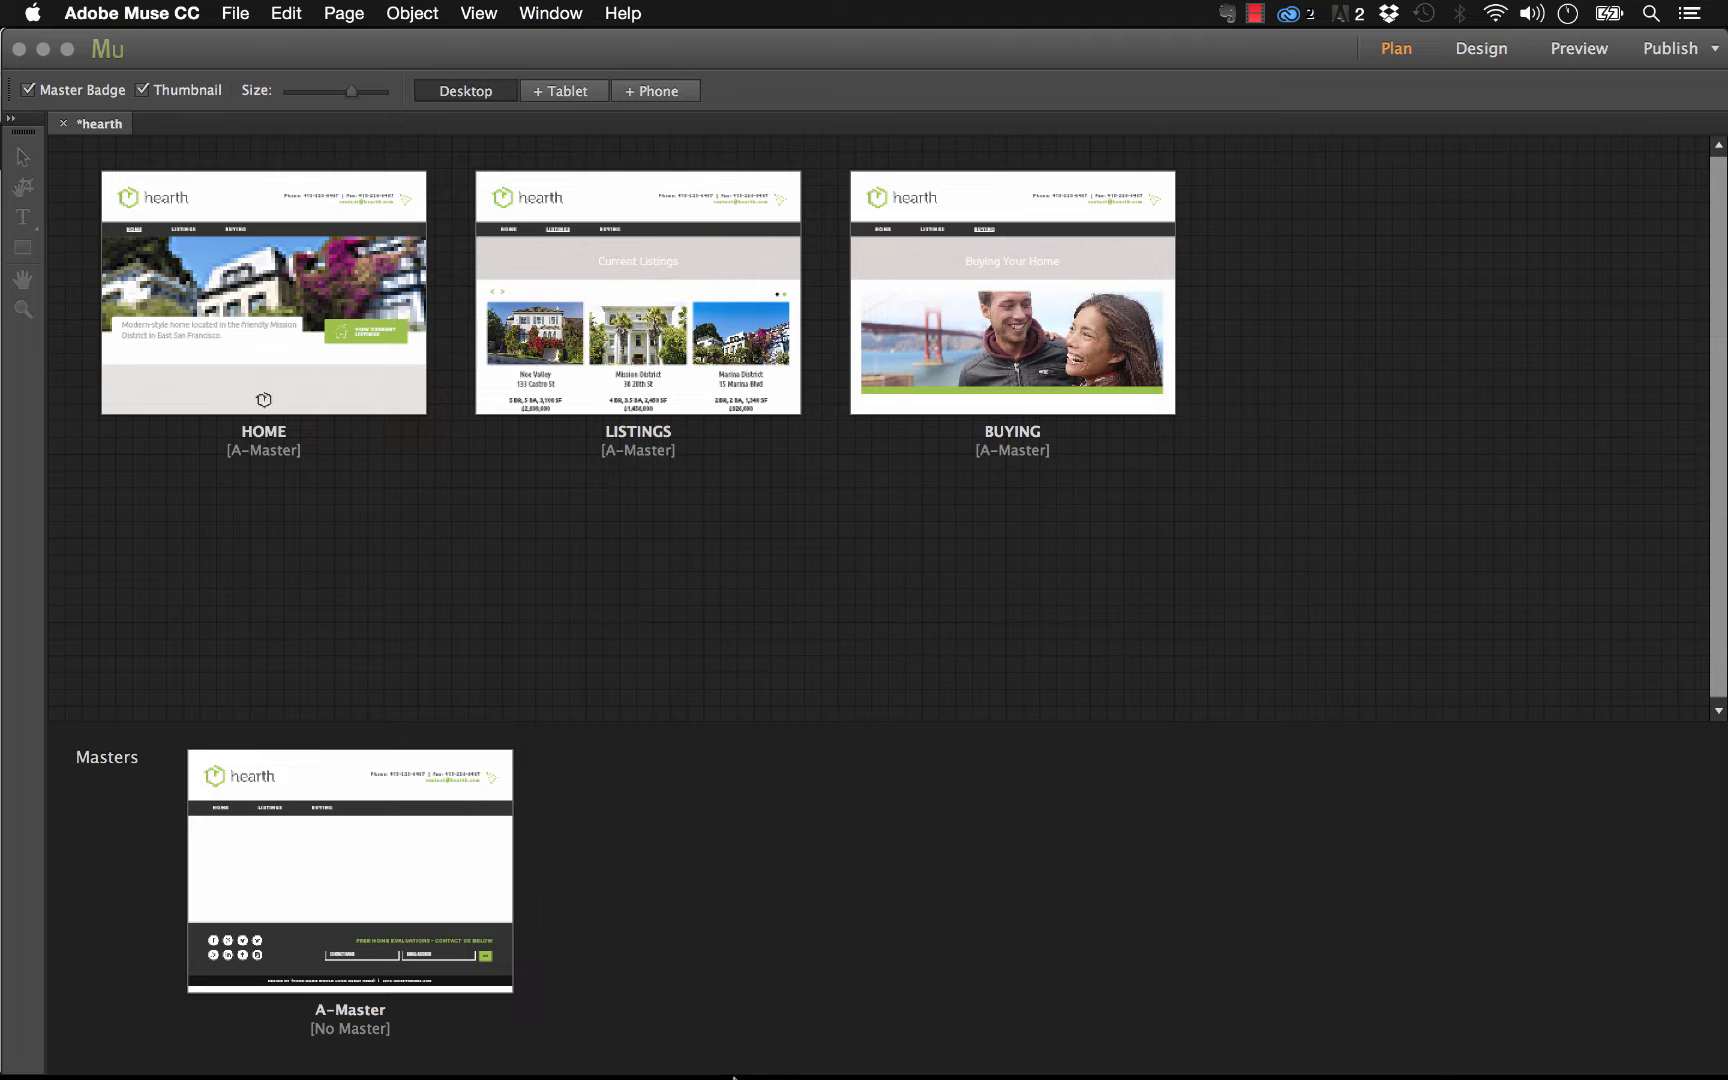
{"action": "left_click", "coordinate": [453, 1040]}
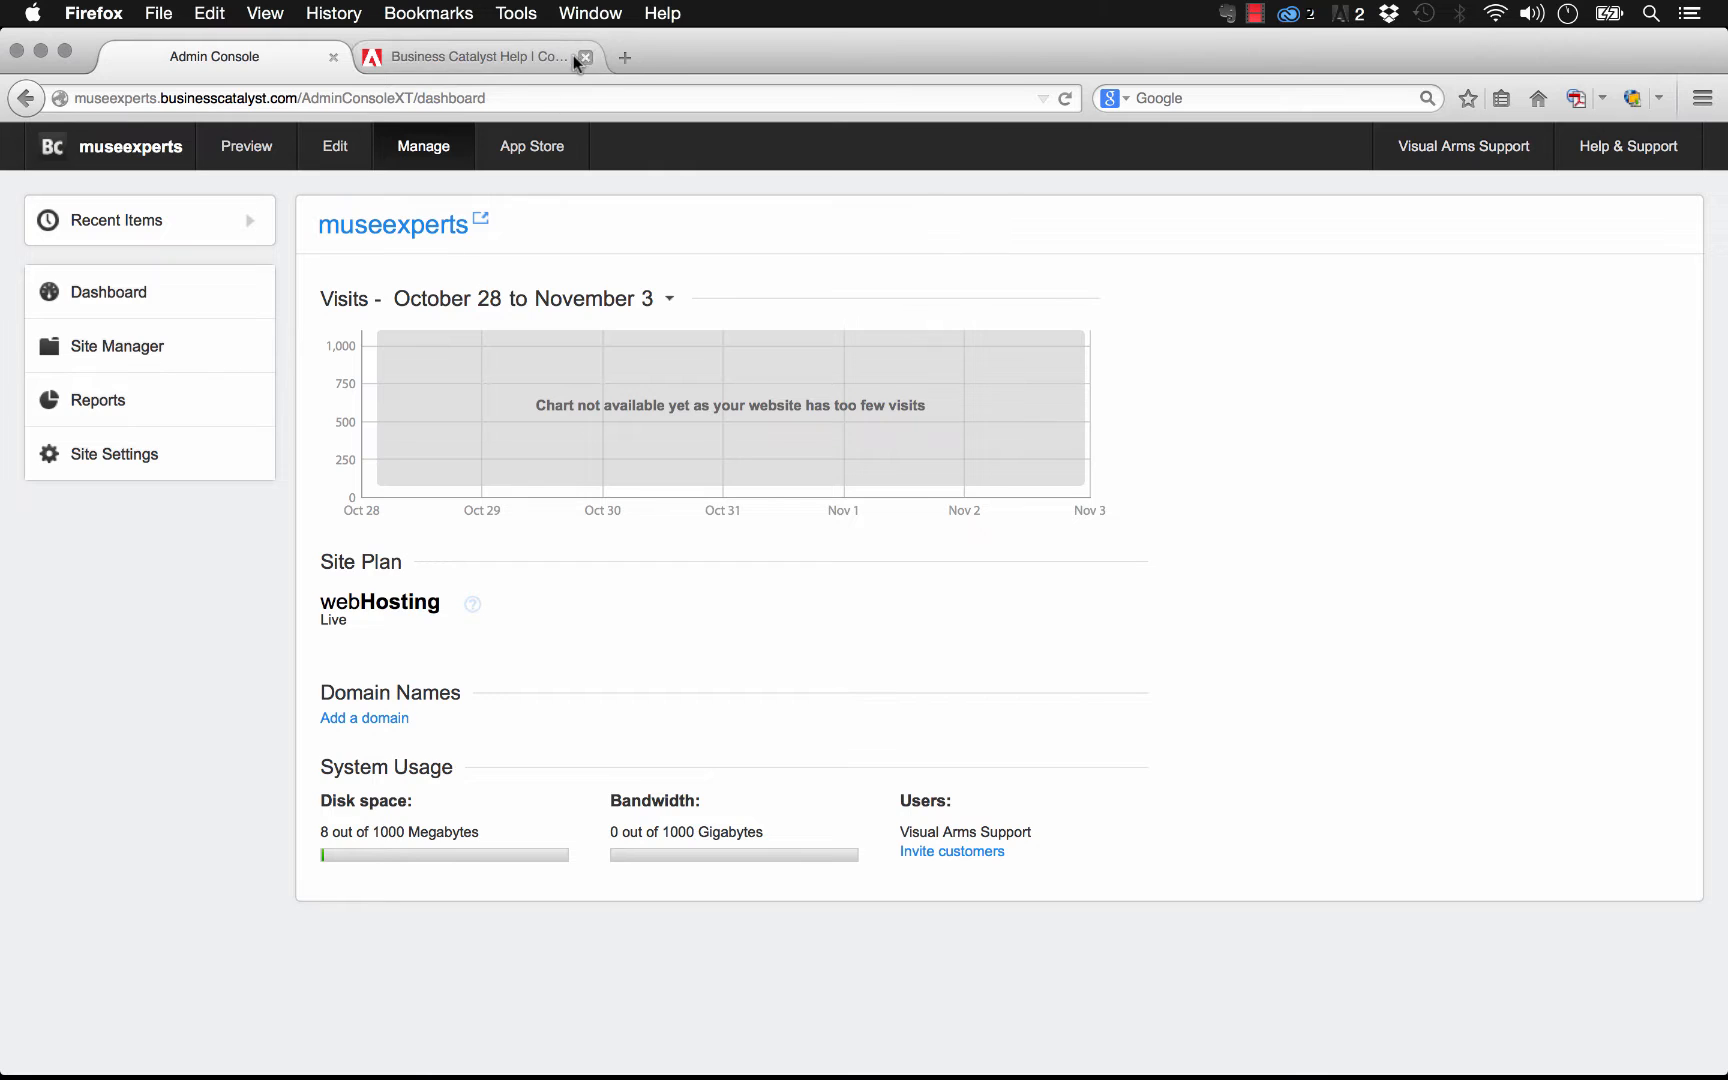
{"action": "left_click", "coordinate": [623, 57]}
{"action": "type", "text": "http://www.museexperts.com/"}
{"action": "key", "text": "Return"}
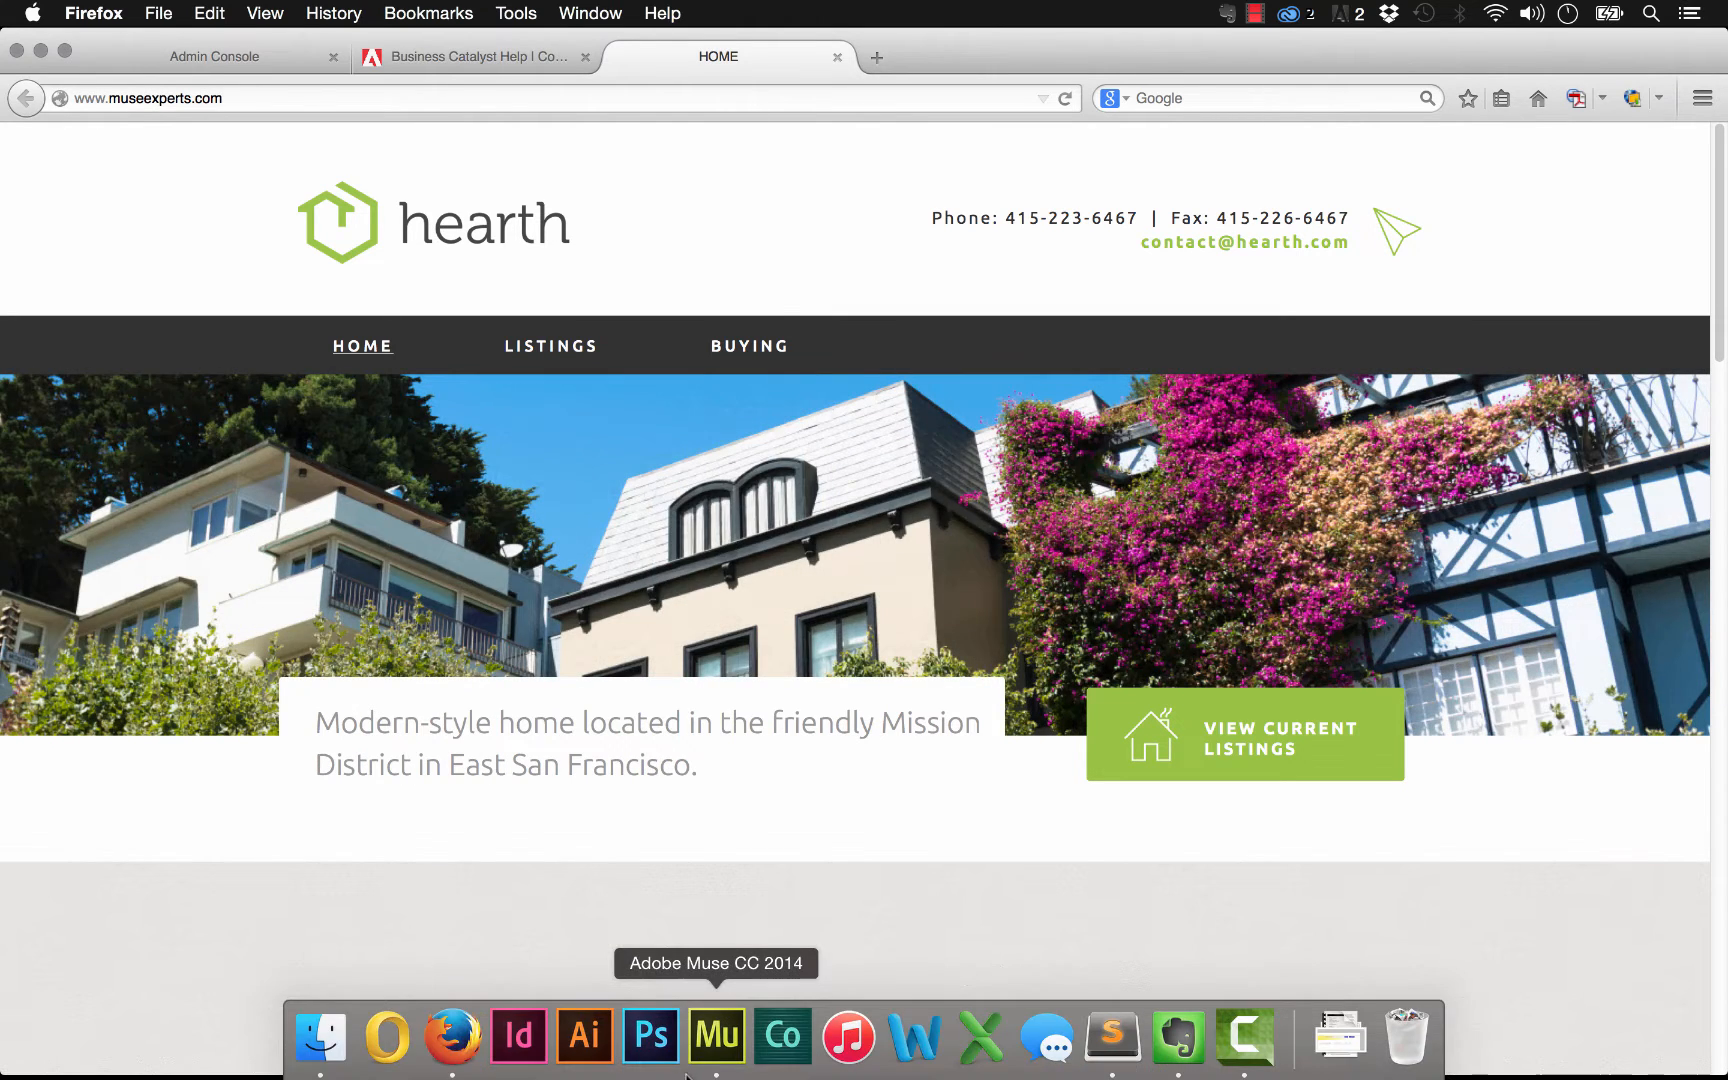
Switch to Adobe Muse, review the Business Catalyst publishing options for museexperts, and close them without publishing.
{"action": "left_click", "coordinate": [720, 1040]}
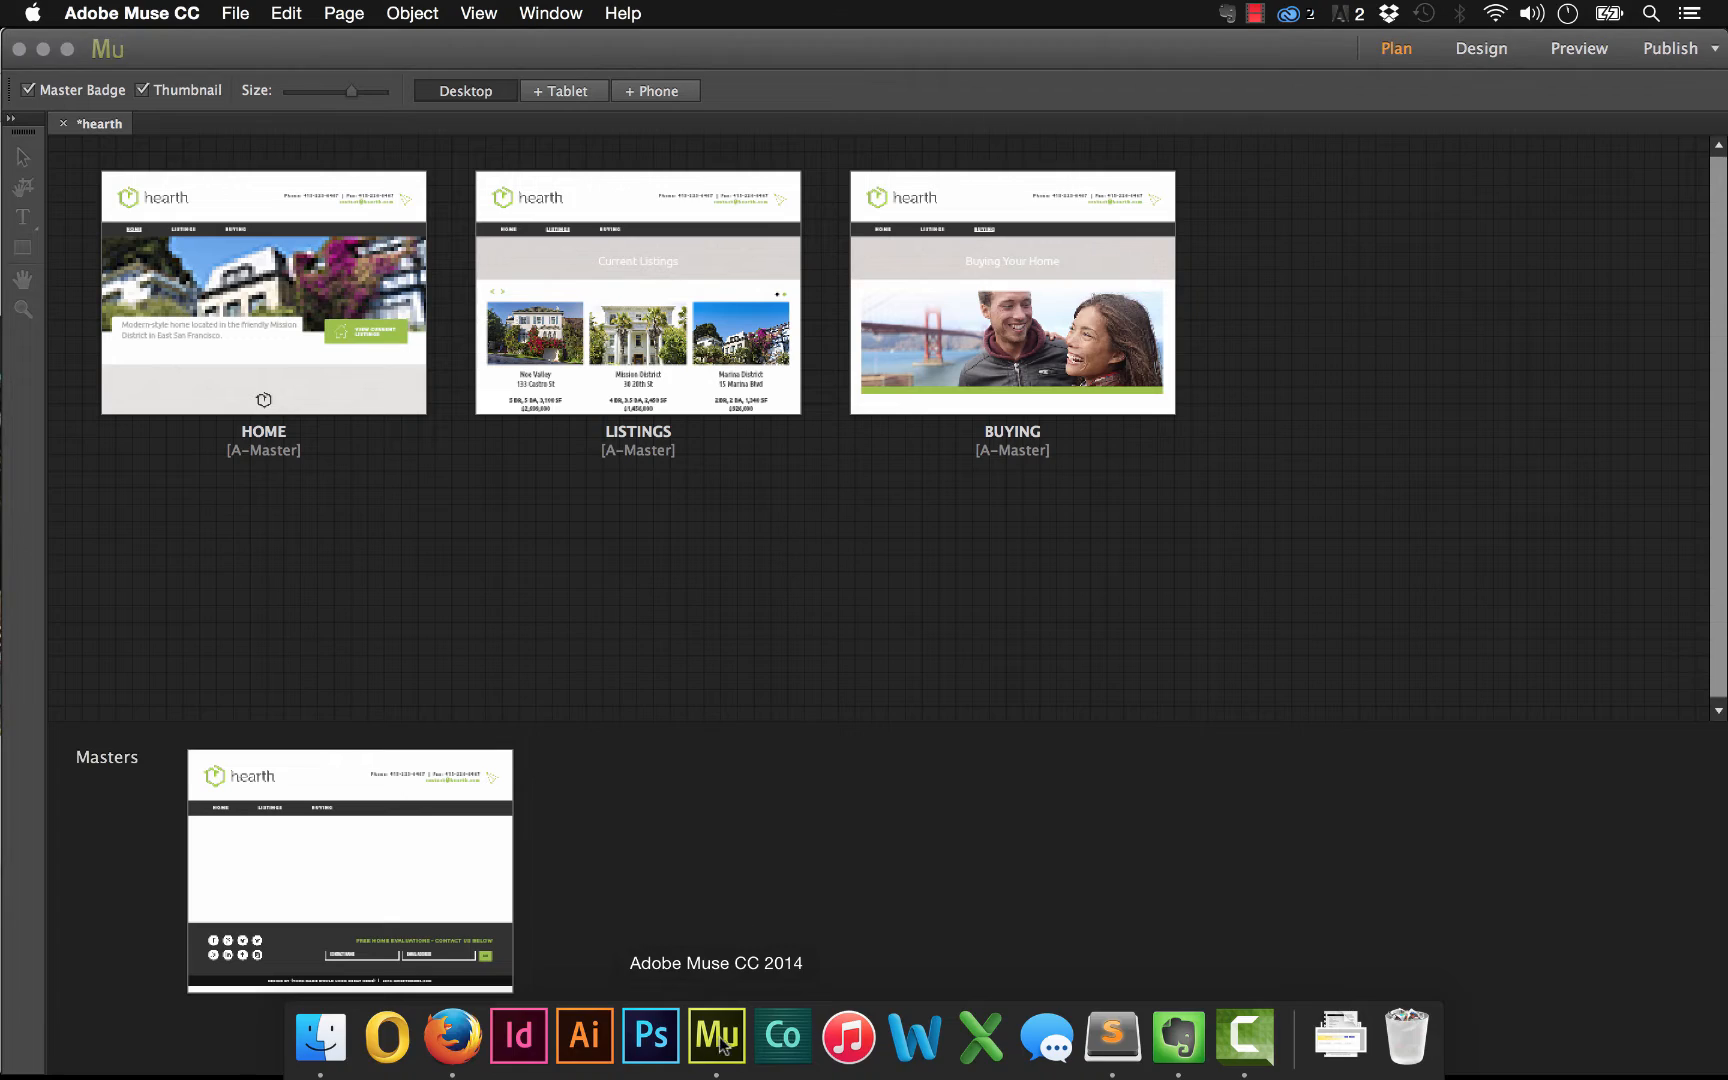
{"action": "left_click", "coordinate": [1683, 50]}
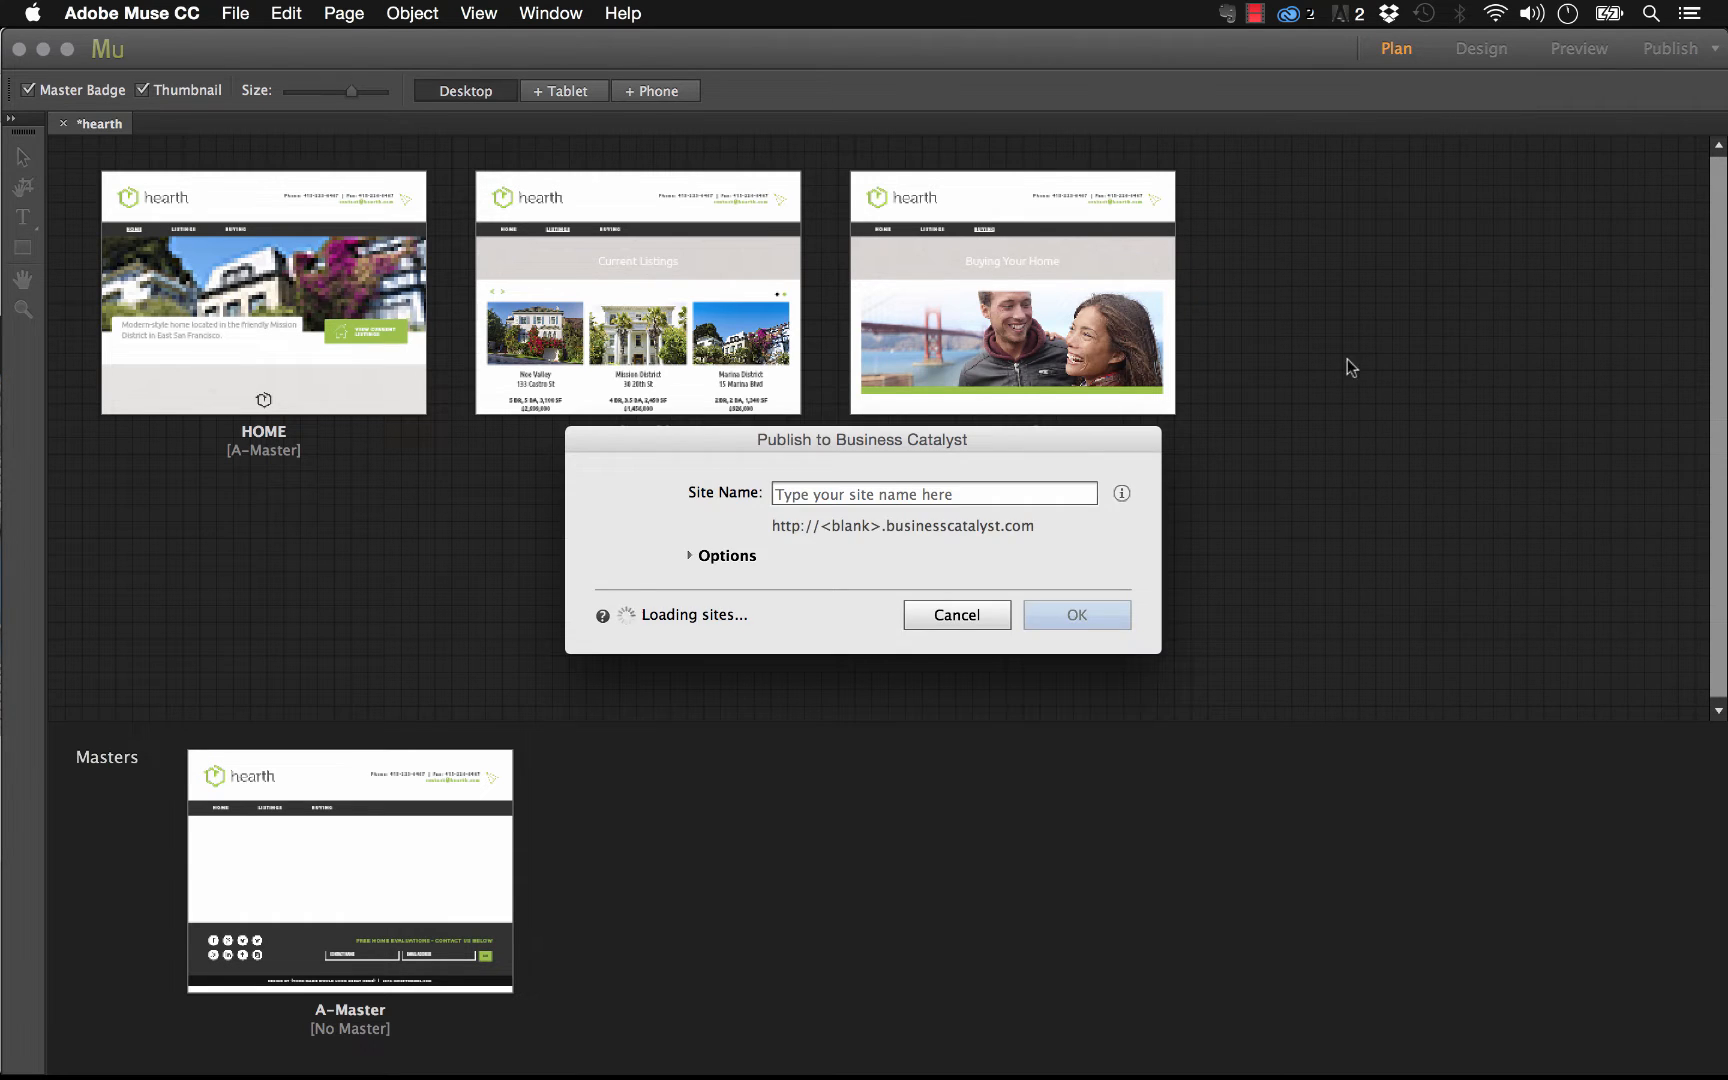
{"action": "left_click_drag", "start_coordinate": [1114, 437], "coordinate": [1083, 459]}
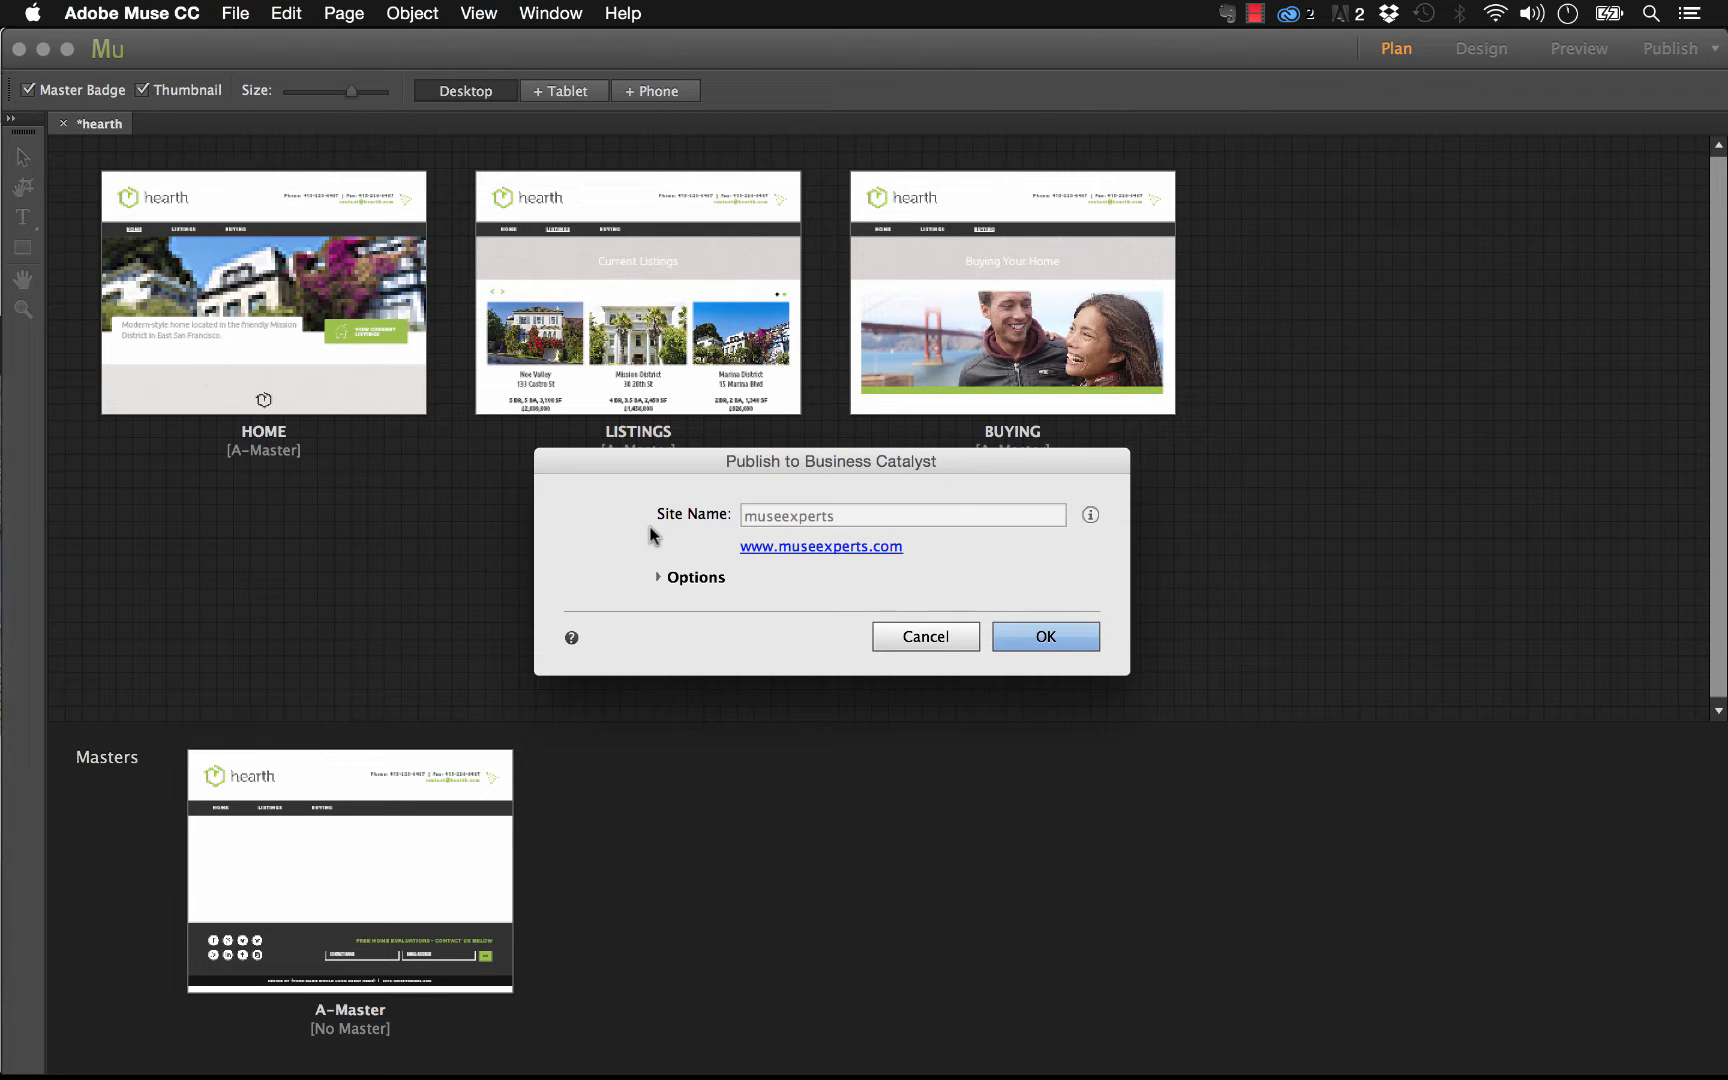
{"action": "left_click", "coordinate": [1041, 647]}
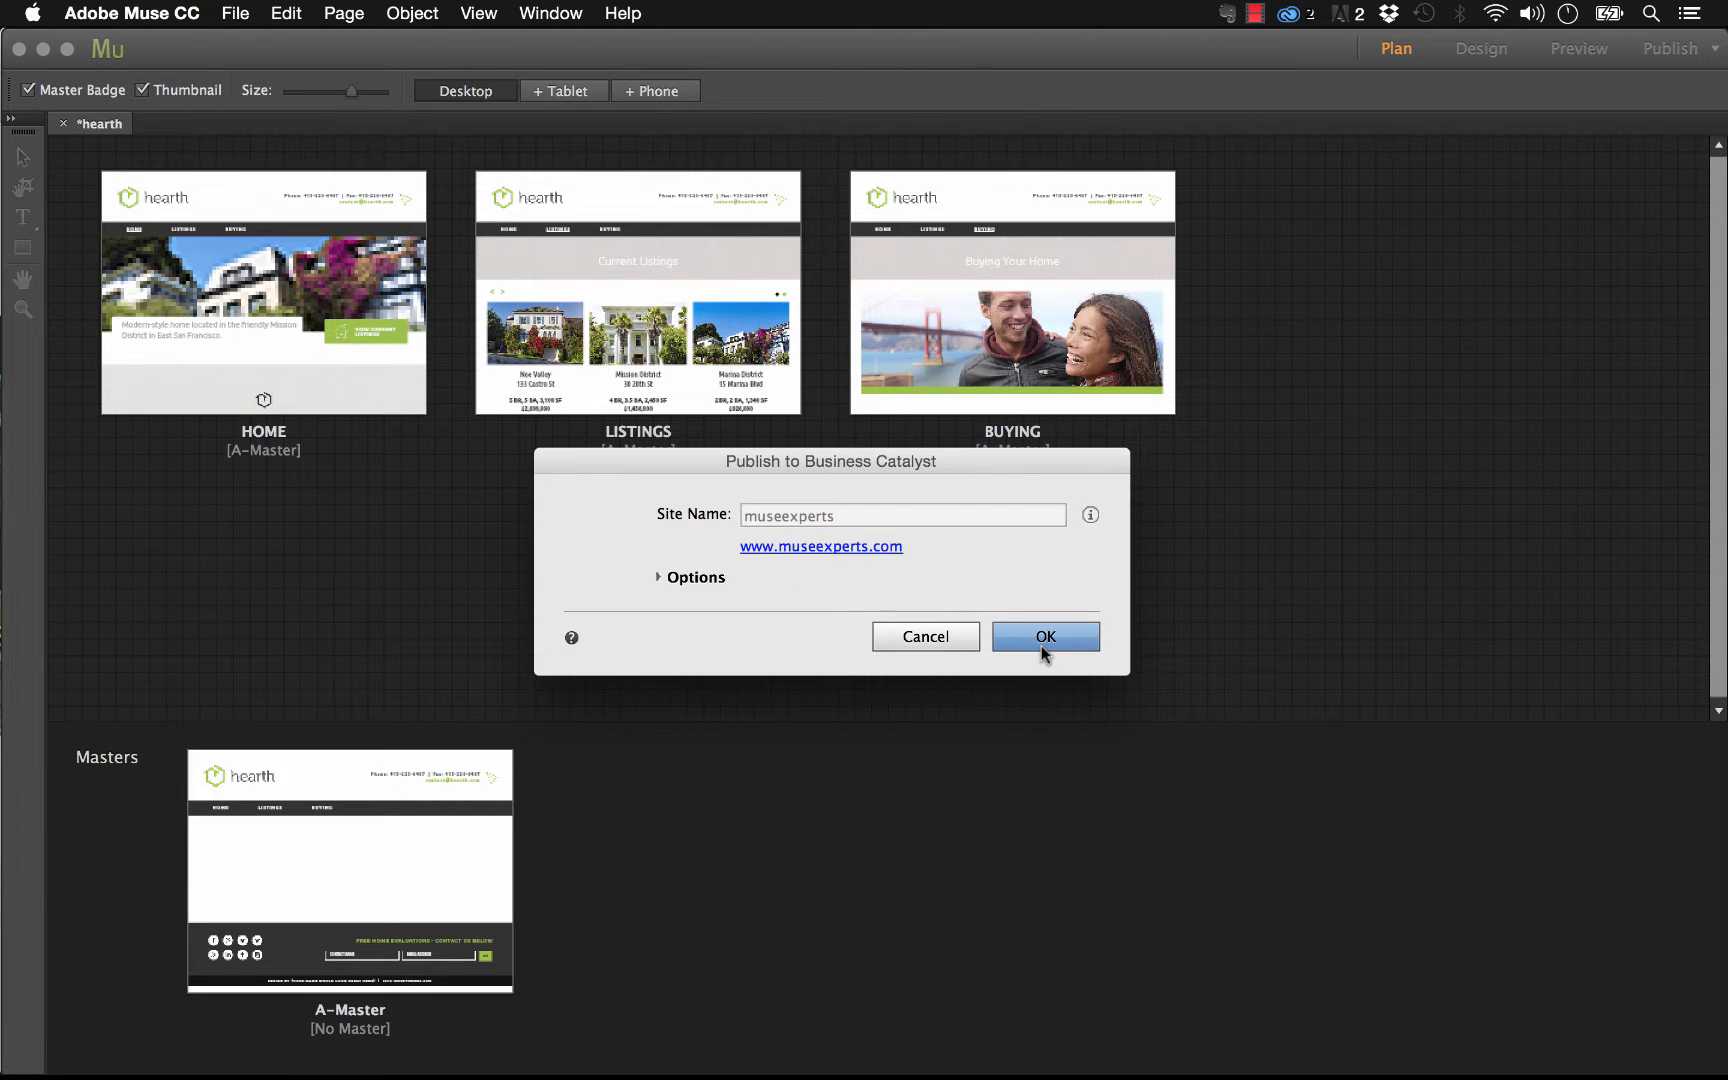
{"action": "left_click", "coordinate": [688, 578]}
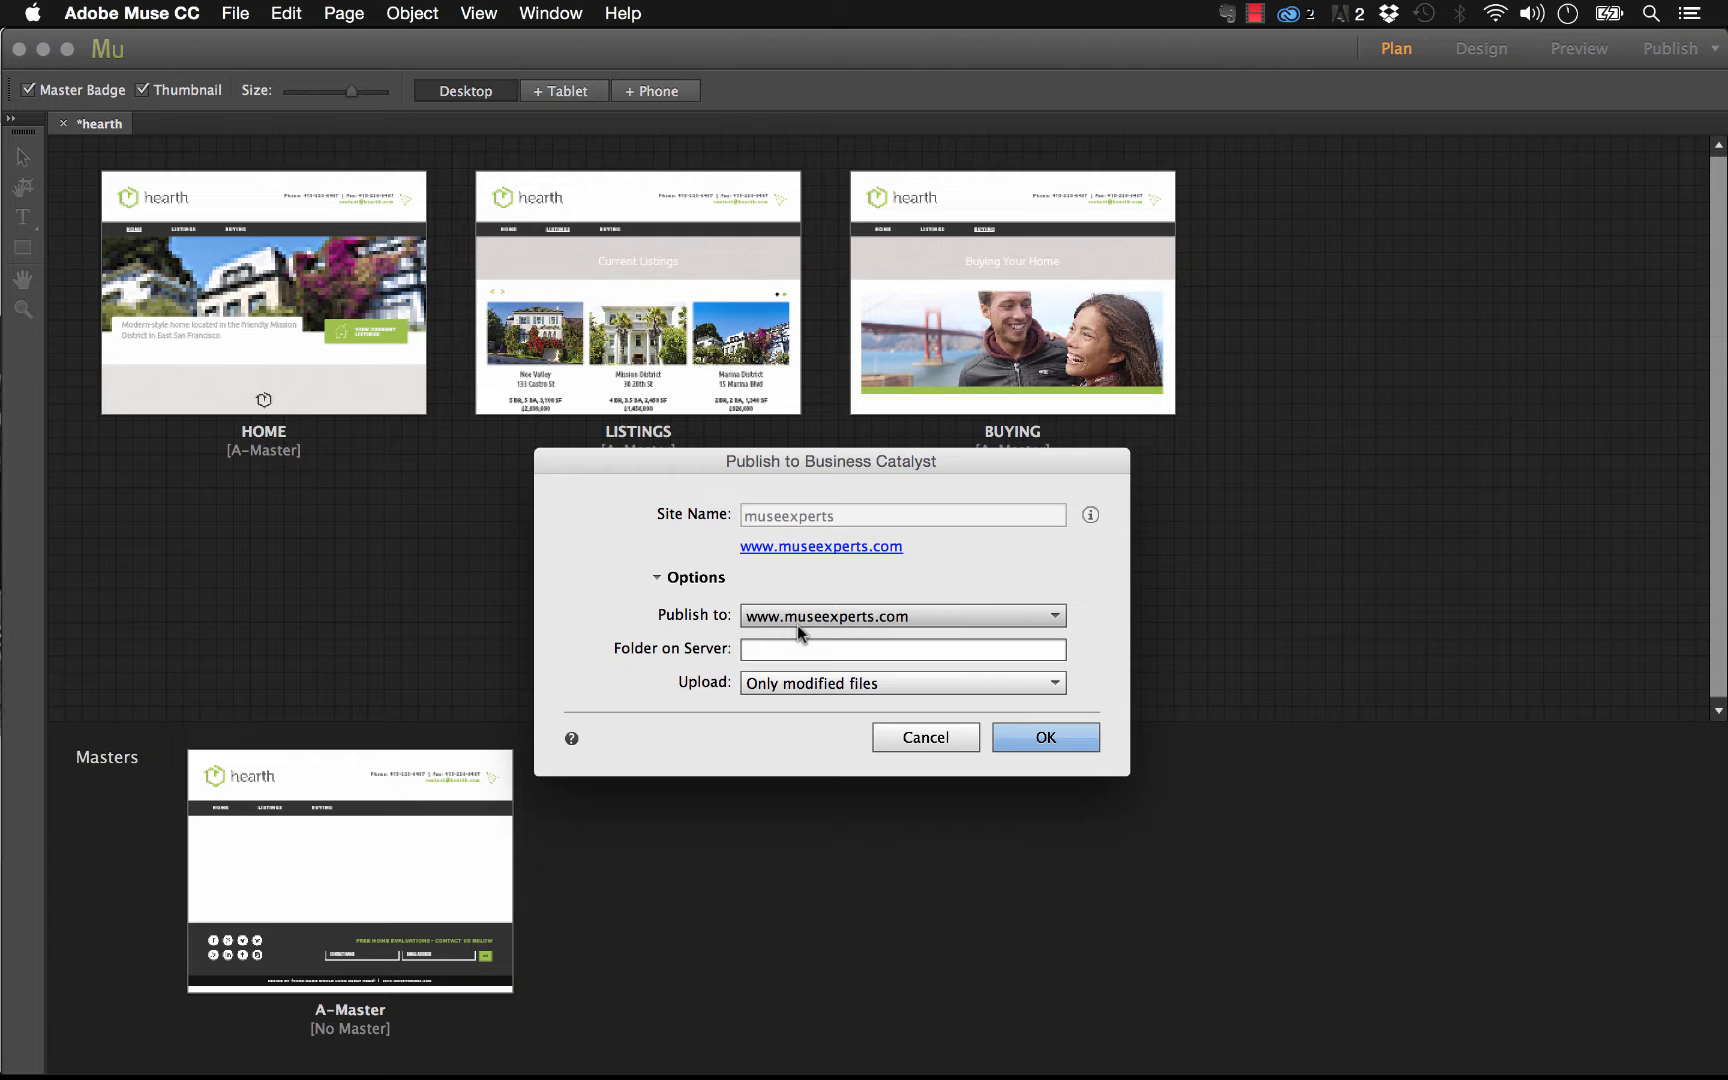
{"action": "left_click", "coordinate": [810, 682]}
{"action": "left_click", "coordinate": [738, 691]}
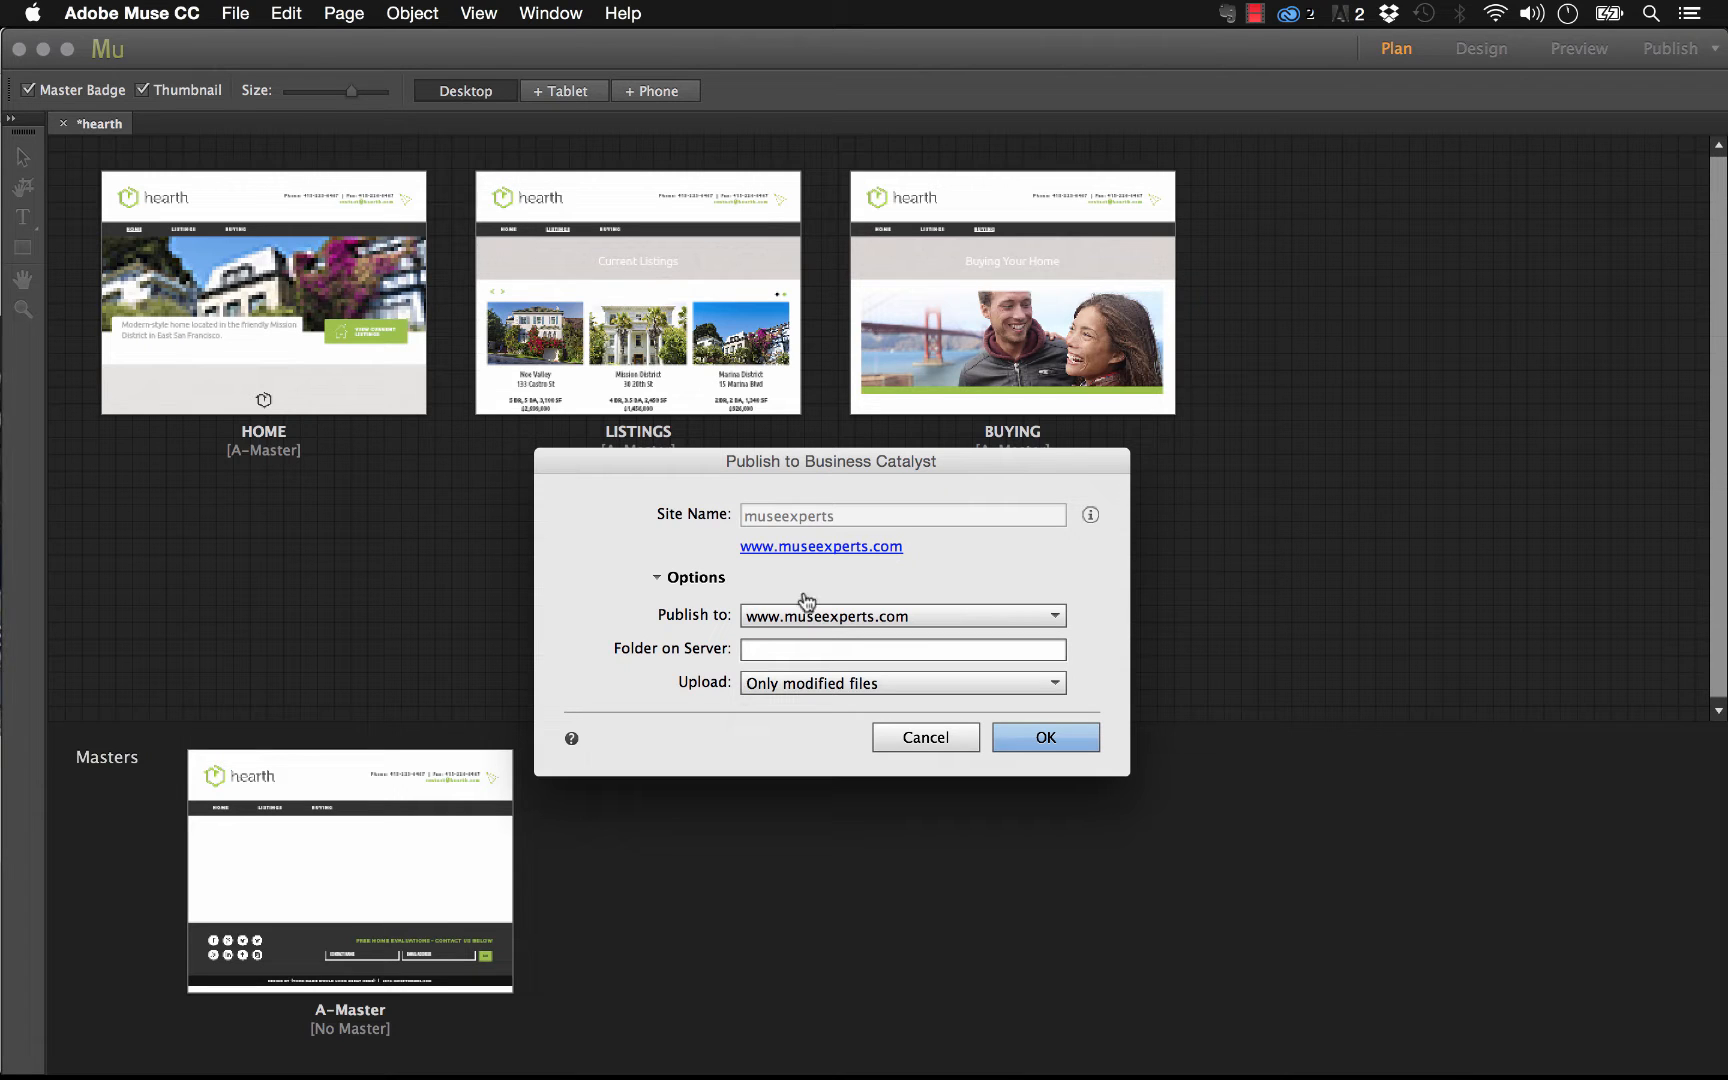
{"action": "left_click_drag", "start_coordinate": [860, 460], "coordinate": [863, 485]}
{"action": "left_click", "coordinate": [936, 763]}
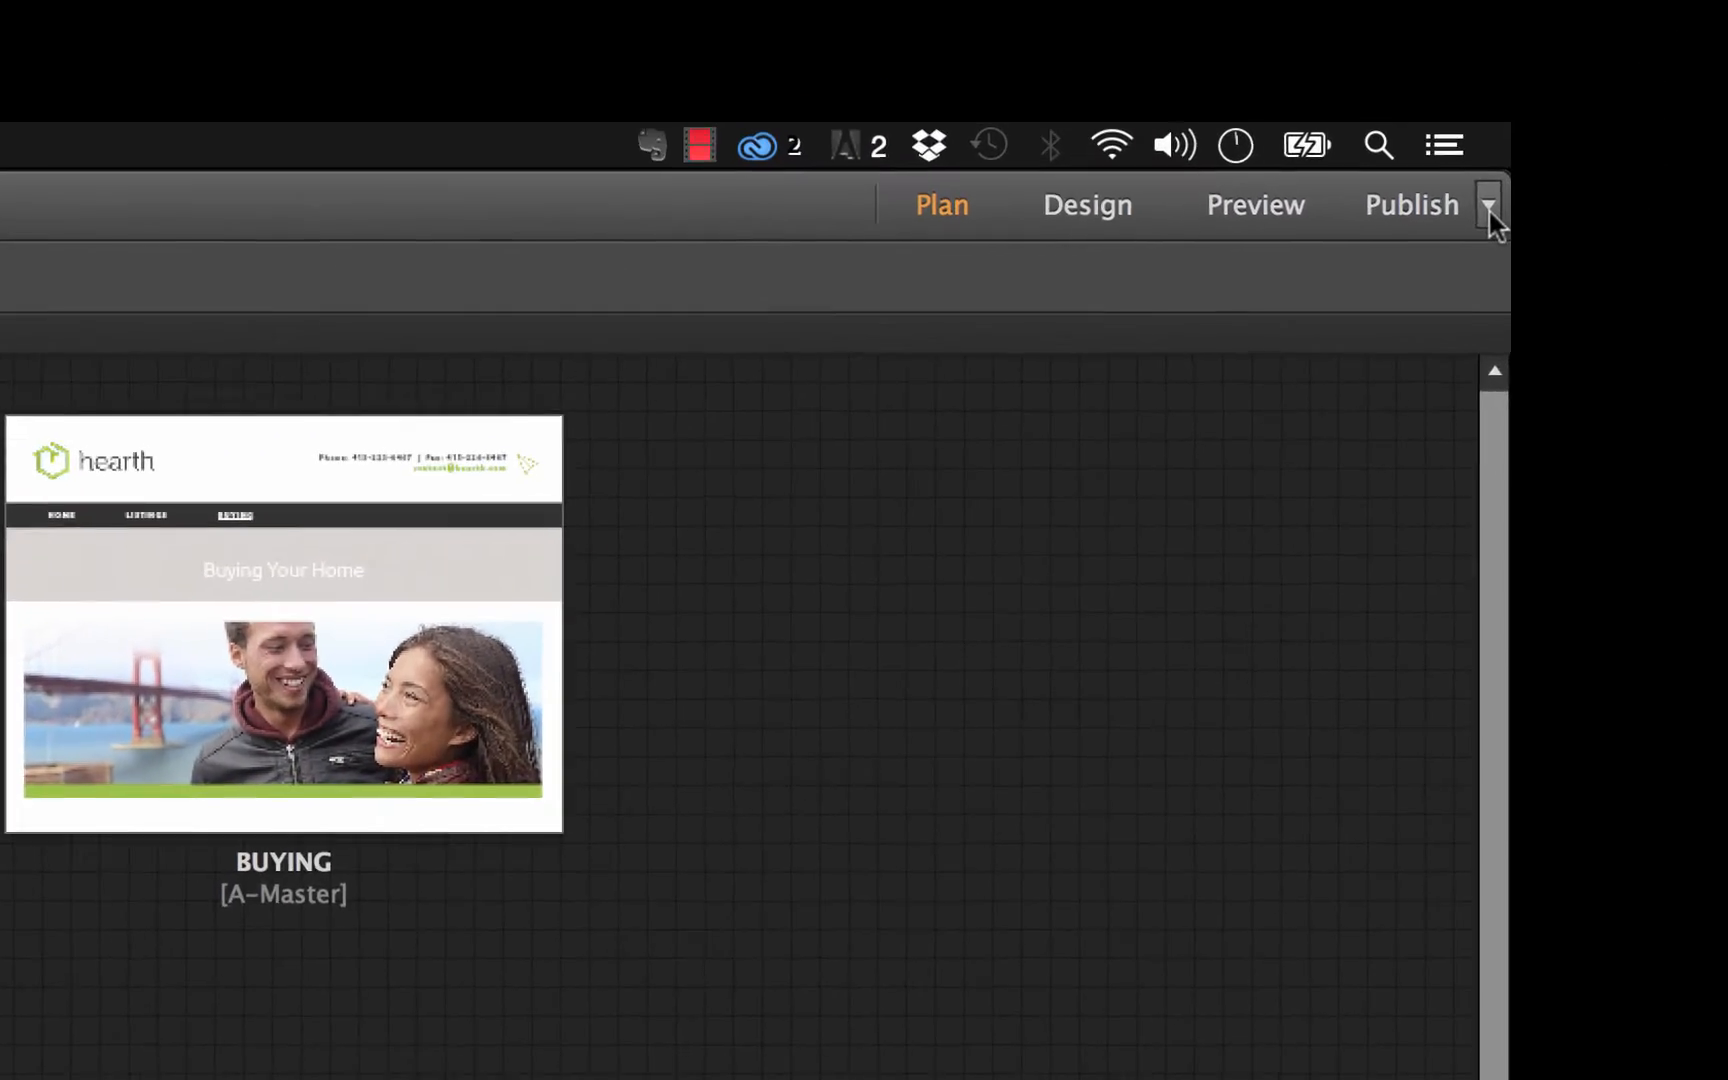
Choose FTP Host as the publishing method and enter ftp.visualarms.ca as the FTP server.
{"action": "left_click", "coordinate": [1715, 50]}
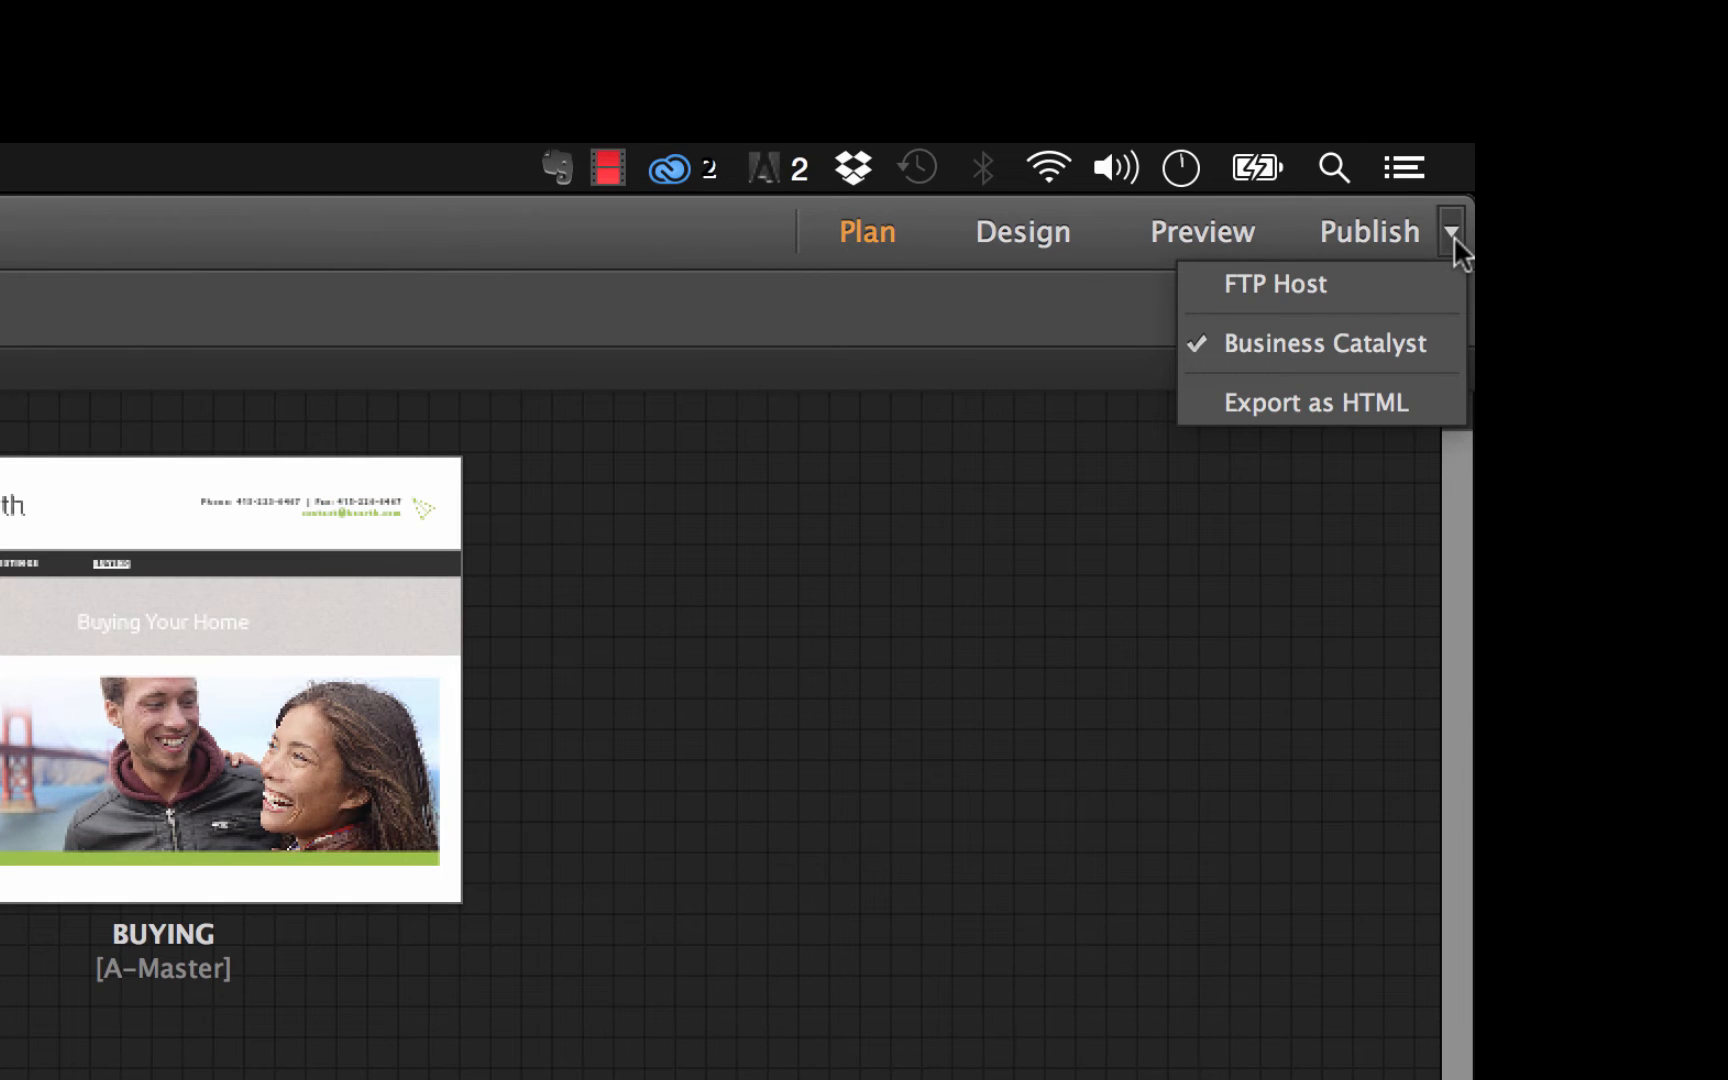
{"action": "left_click", "coordinate": [1273, 284]}
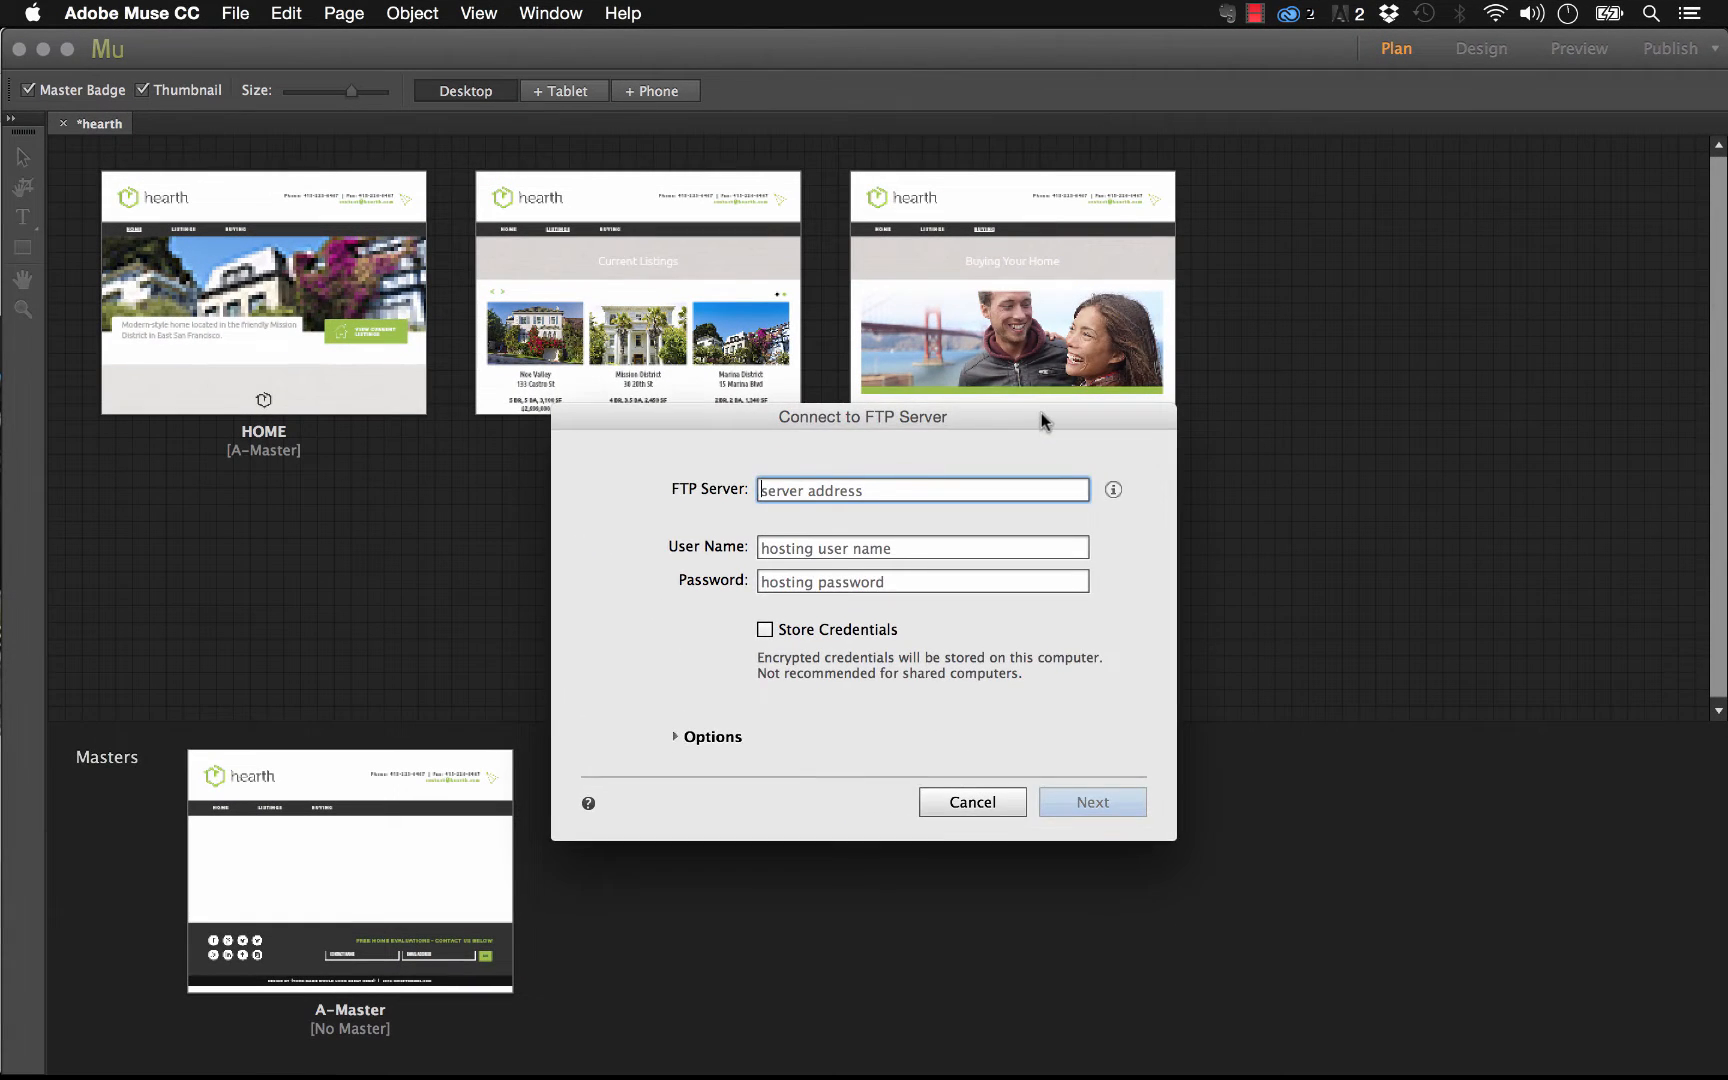
{"action": "left_click_drag", "start_coordinate": [924, 481], "coordinate": [924, 523]}
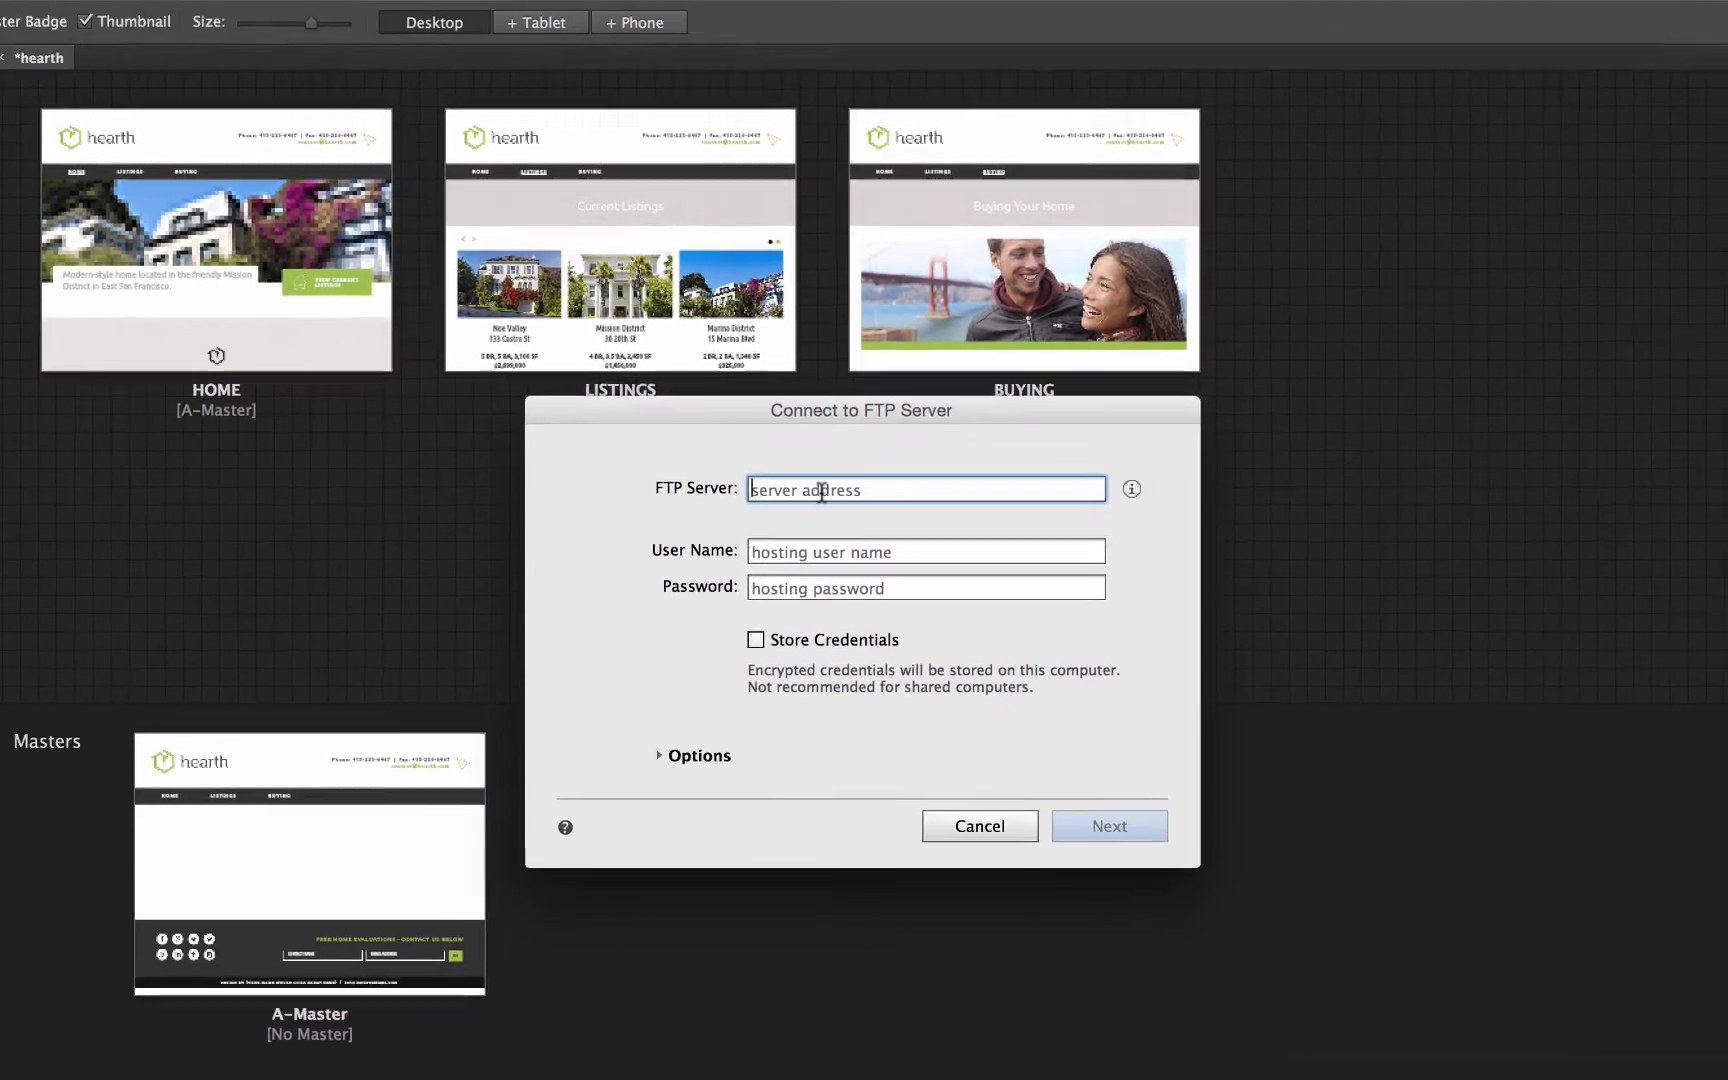
{"action": "type", "text": "f"}
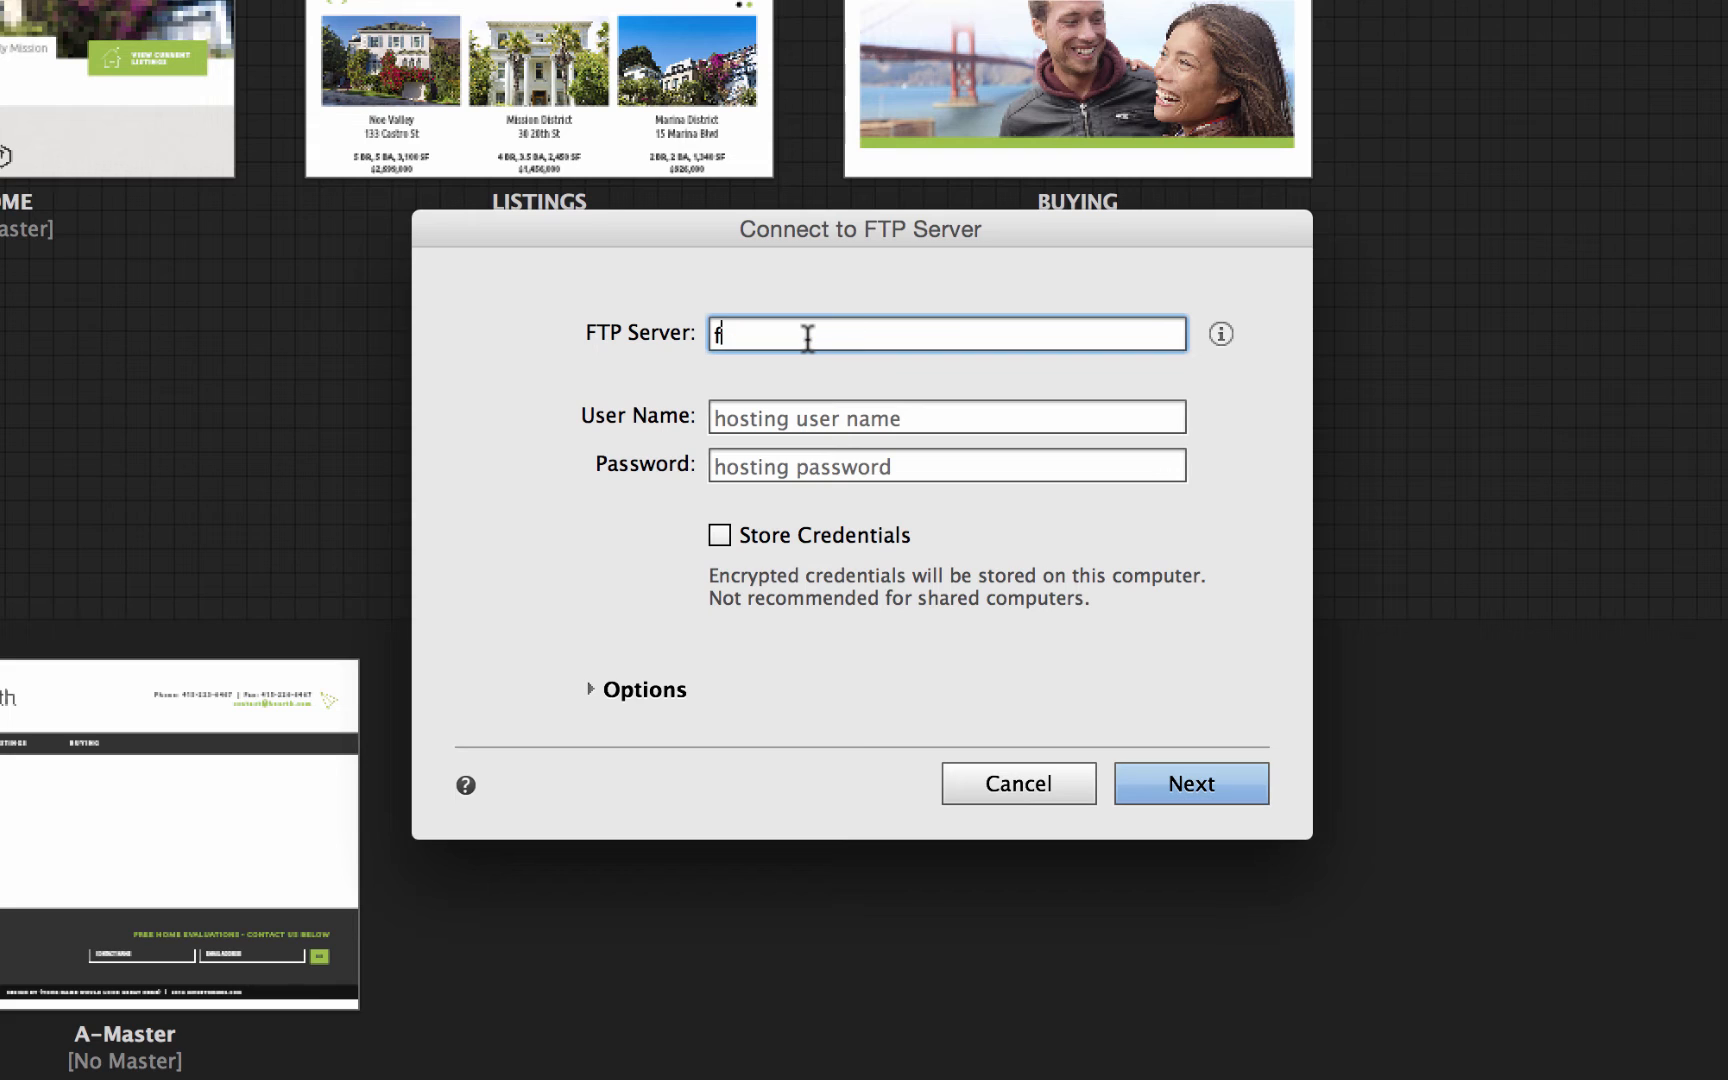
{"action": "type", "text": "tp.visualarms.ca"}
Enter the hosting user name and the hosting password for the FTP server.
{"action": "left_click", "coordinate": [892, 424]}
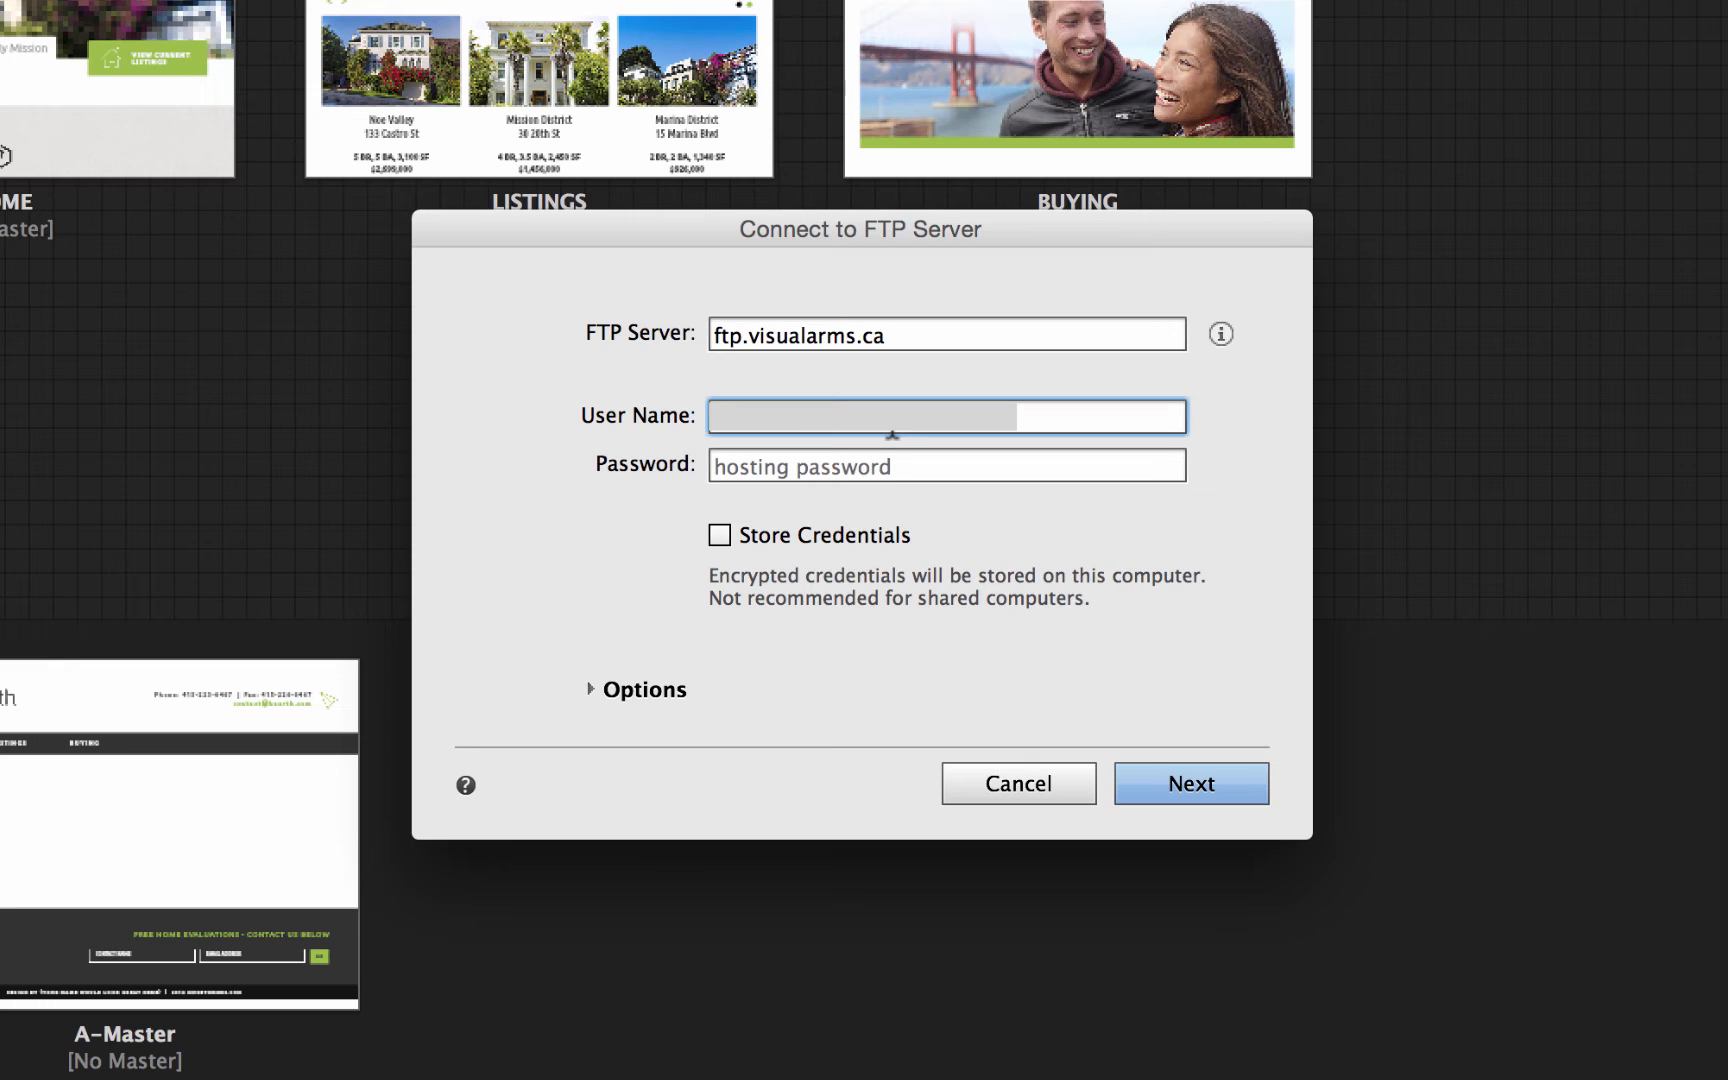
{"action": "left_click", "coordinate": [849, 465]}
{"action": "type", "text": "******"}
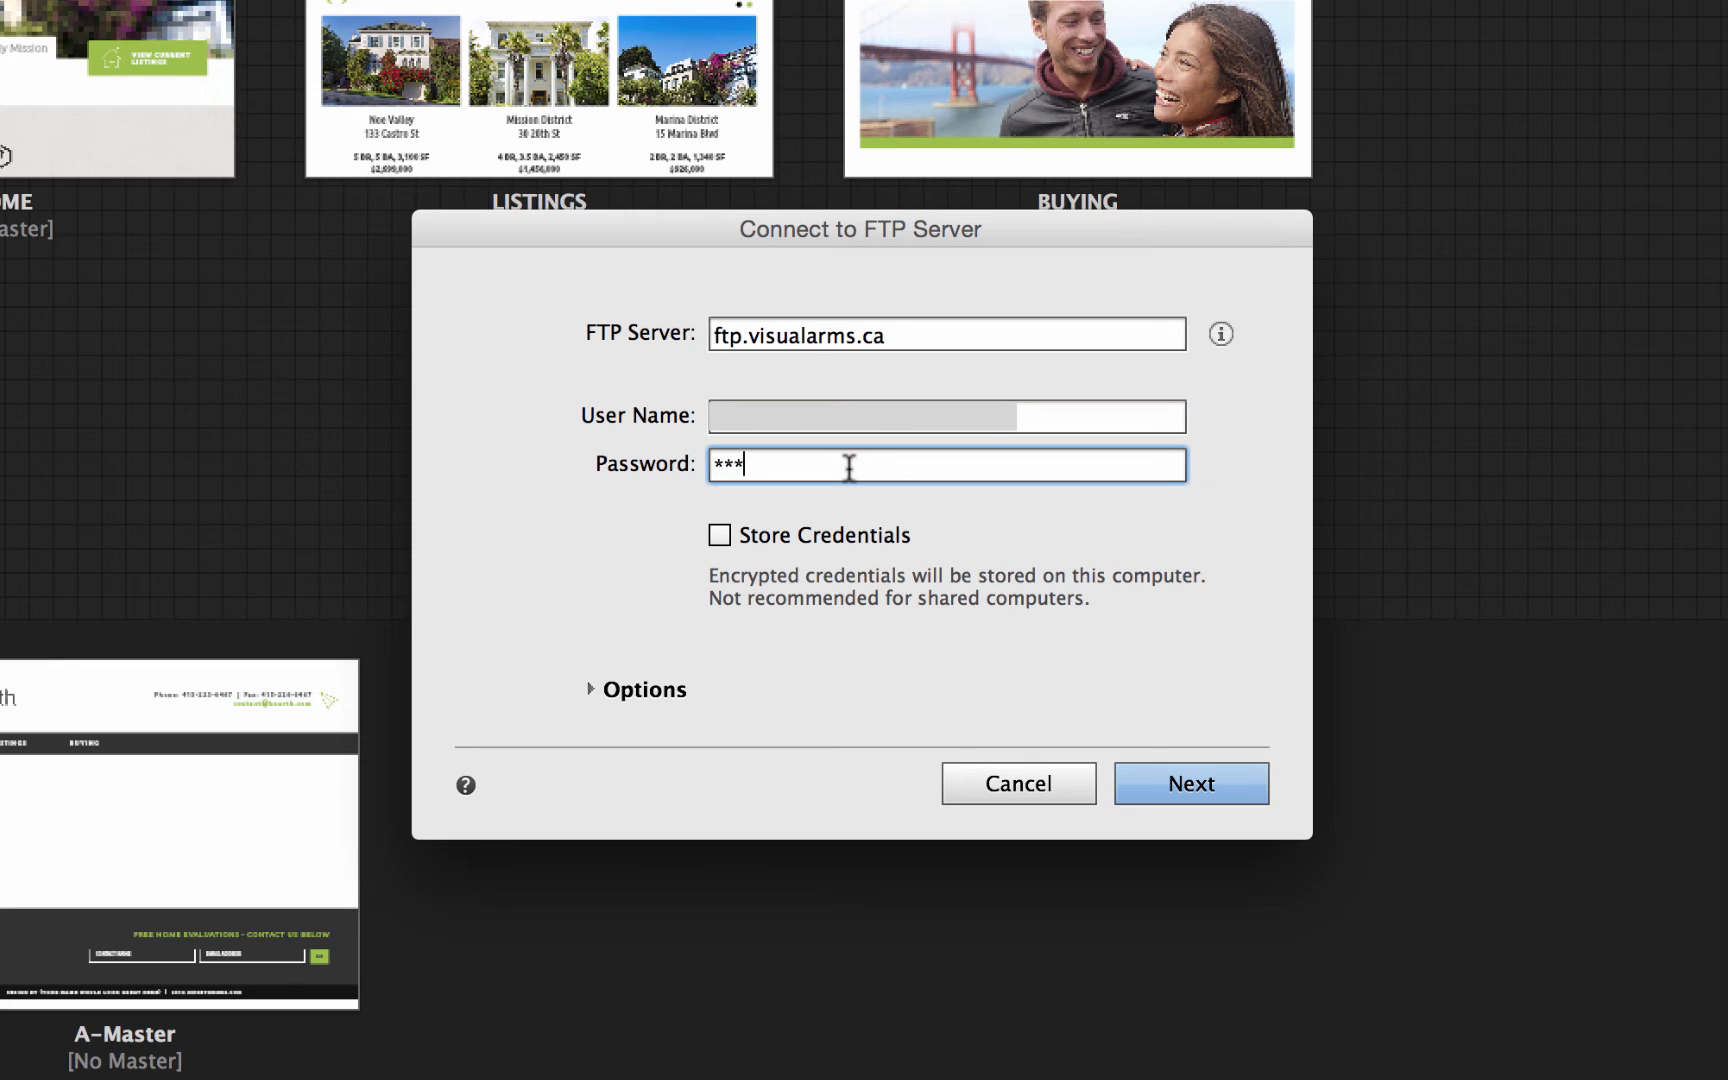
{"action": "type", "text": "****"}
Connect to the server using the FTP method and agree to store the encrypted credentials.
{"action": "left_click", "coordinate": [628, 698]}
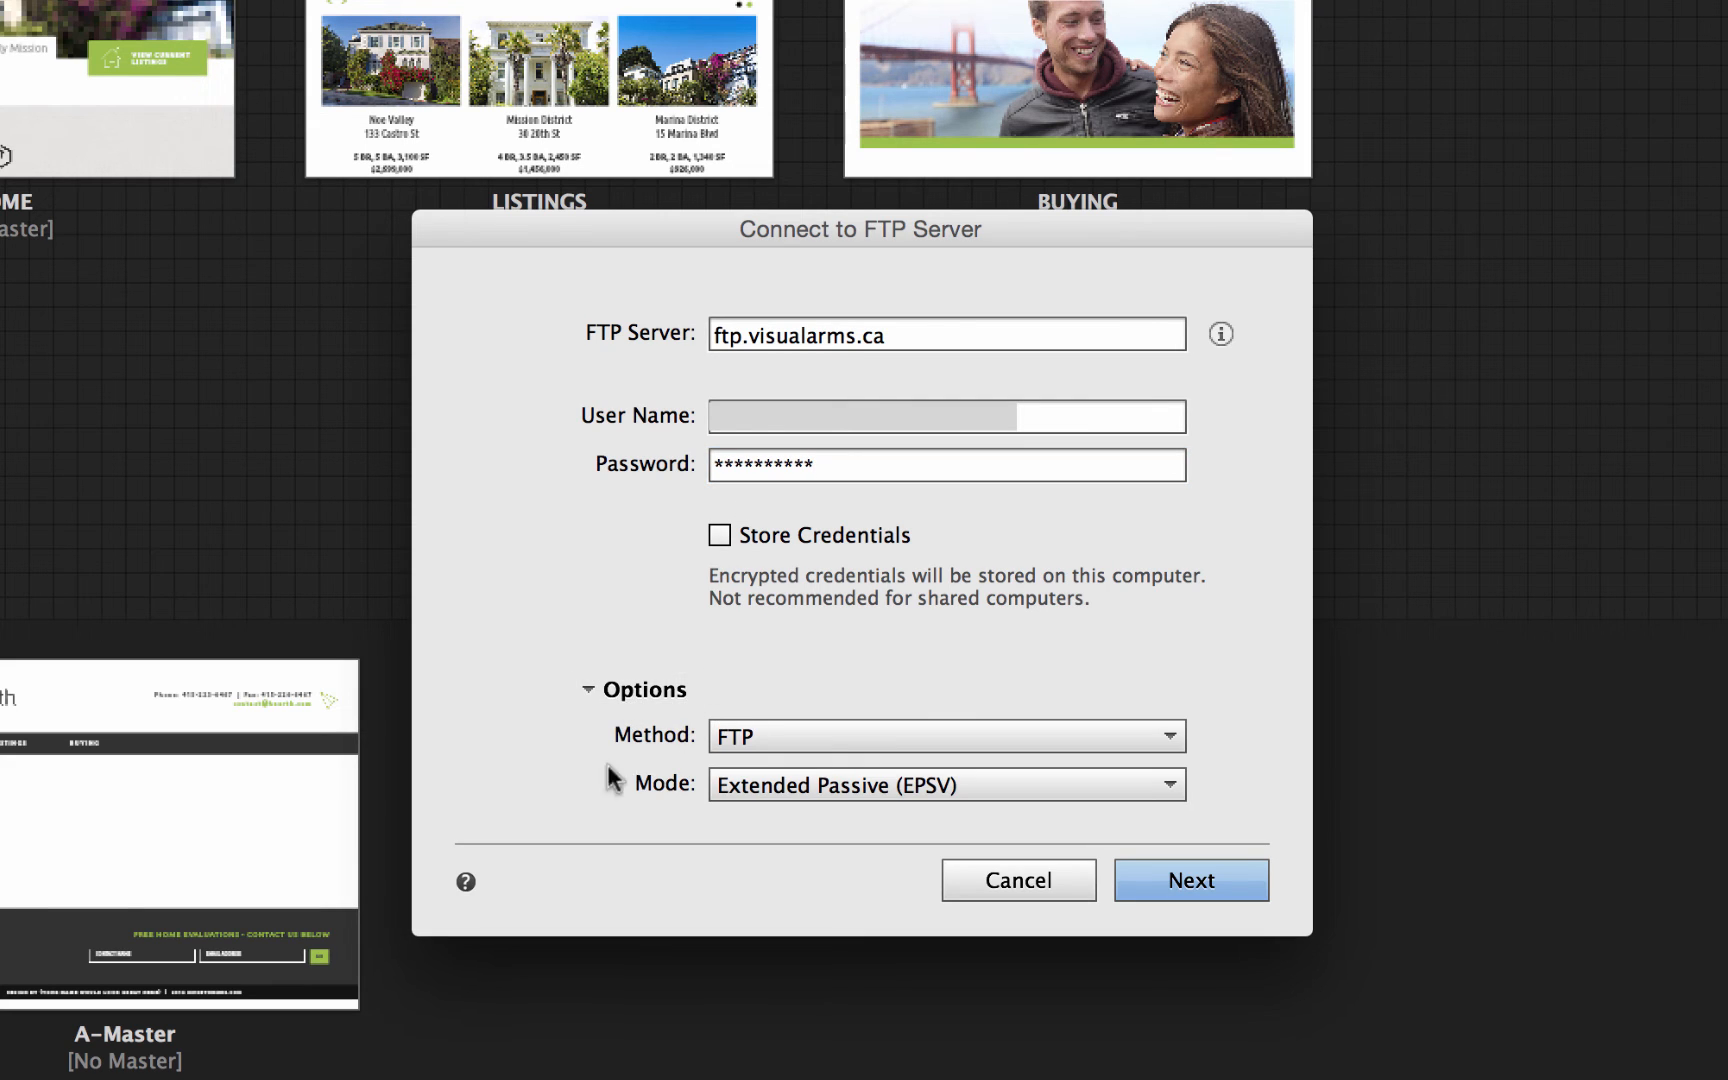
{"action": "left_click", "coordinate": [745, 736]}
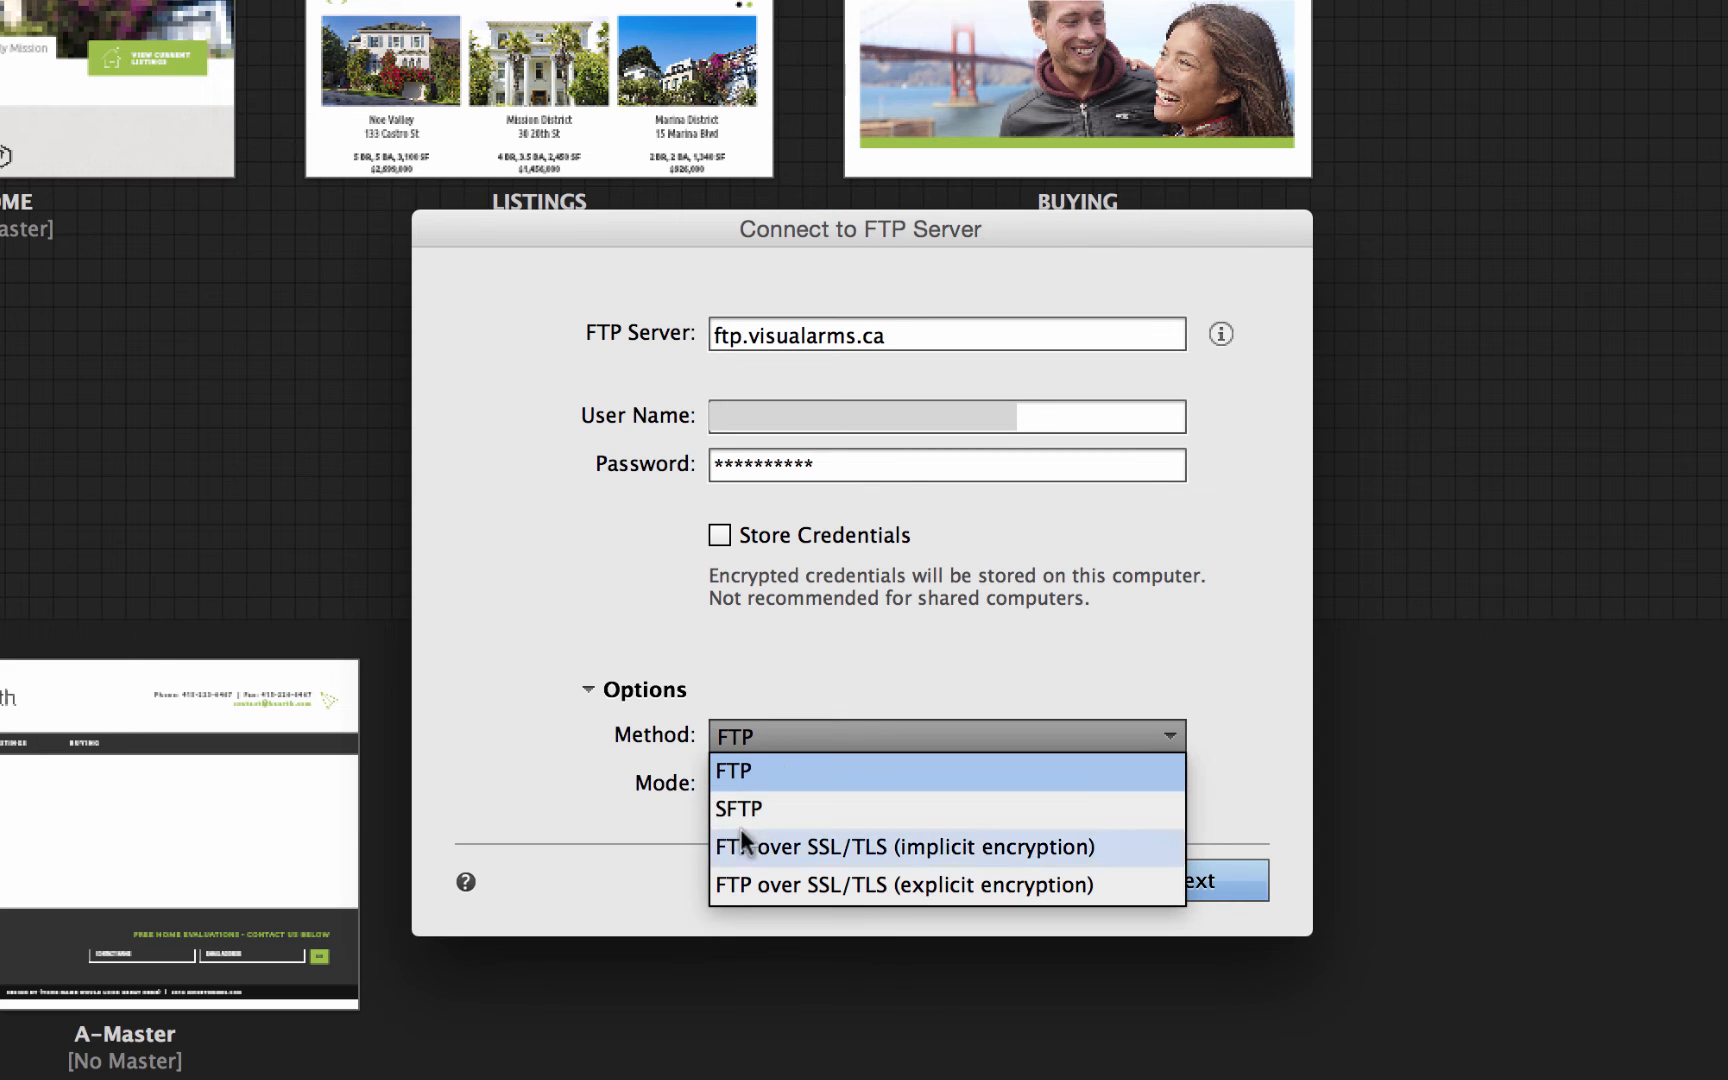
{"action": "left_click", "coordinate": [737, 740]}
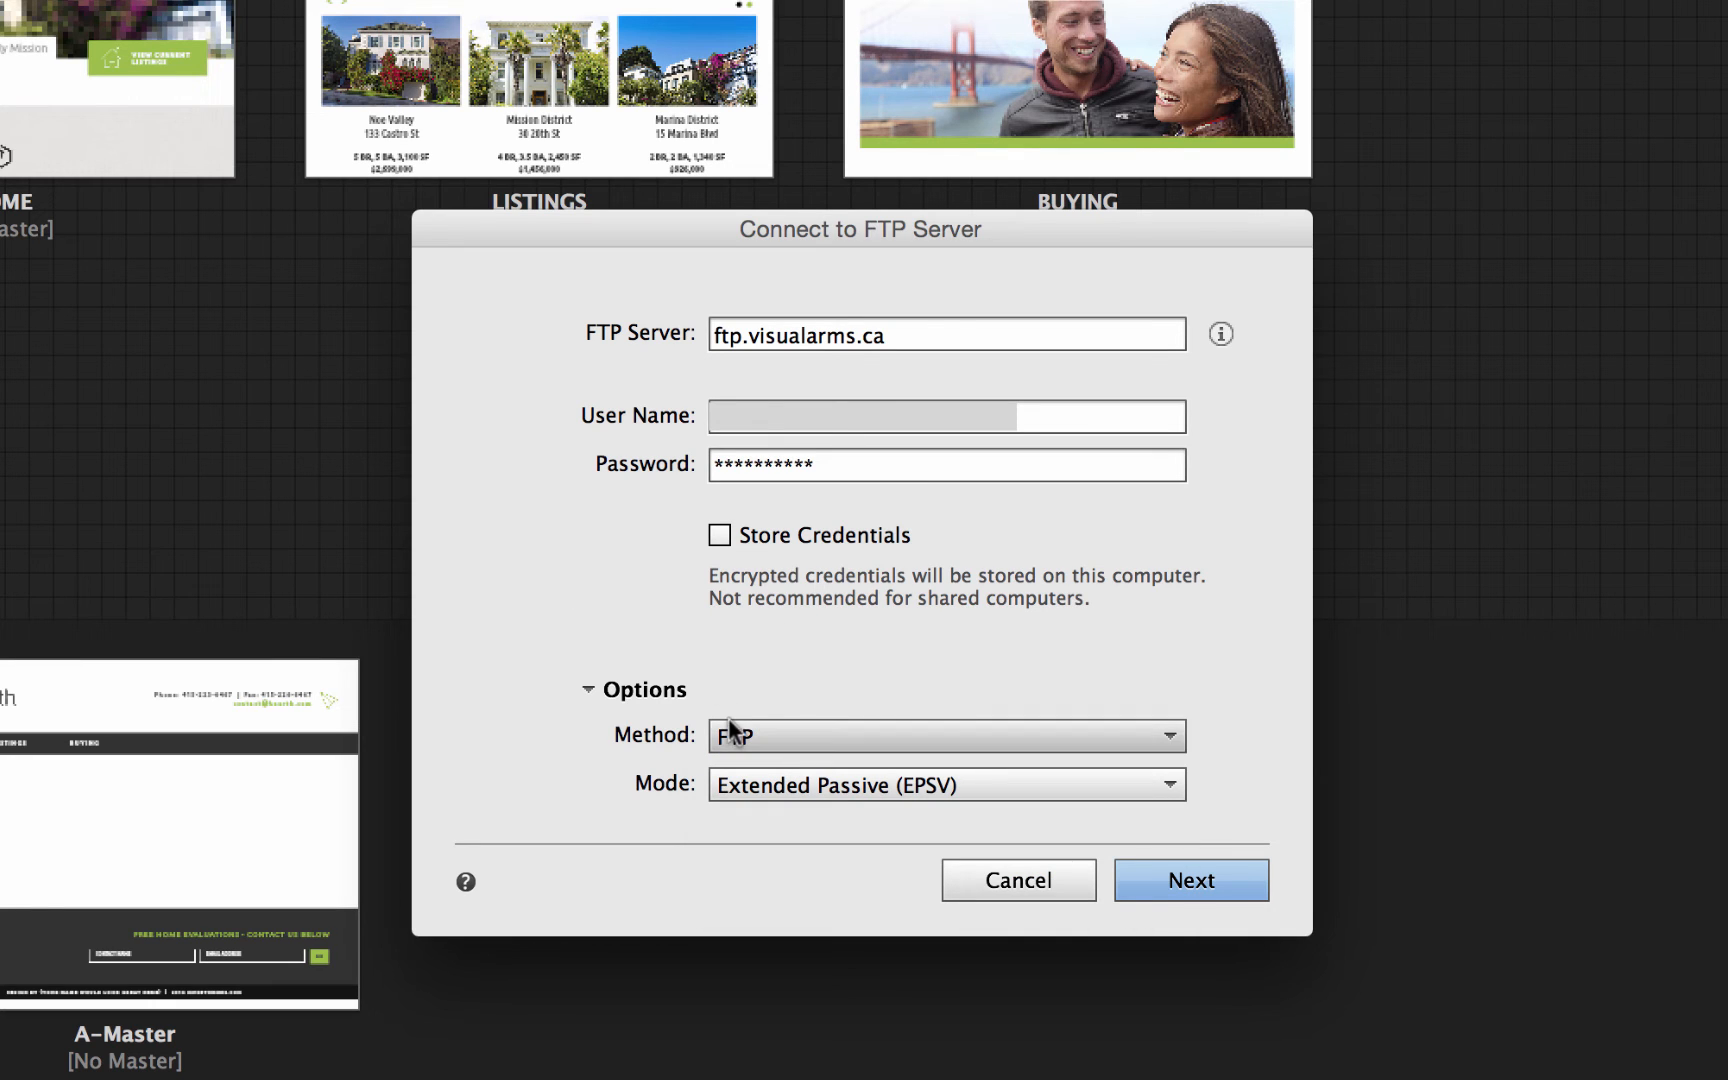
{"action": "left_click", "coordinate": [1174, 880]}
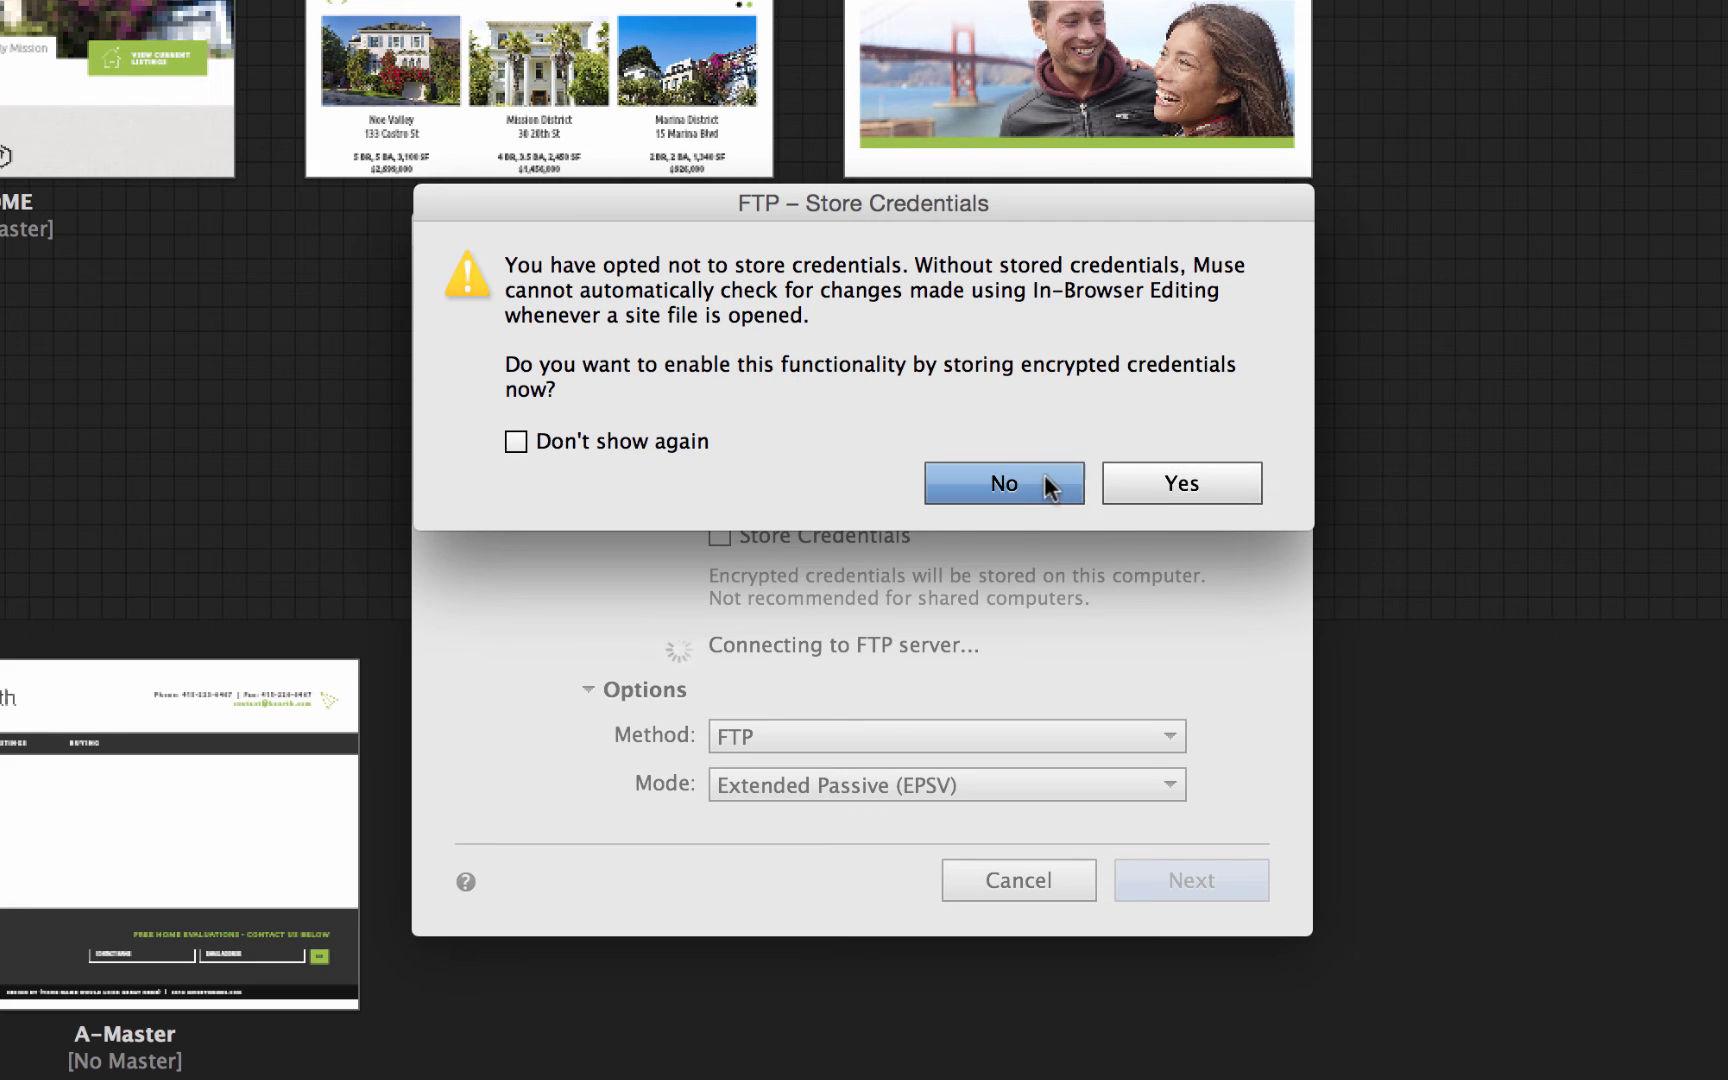
{"action": "left_click", "coordinate": [1140, 484]}
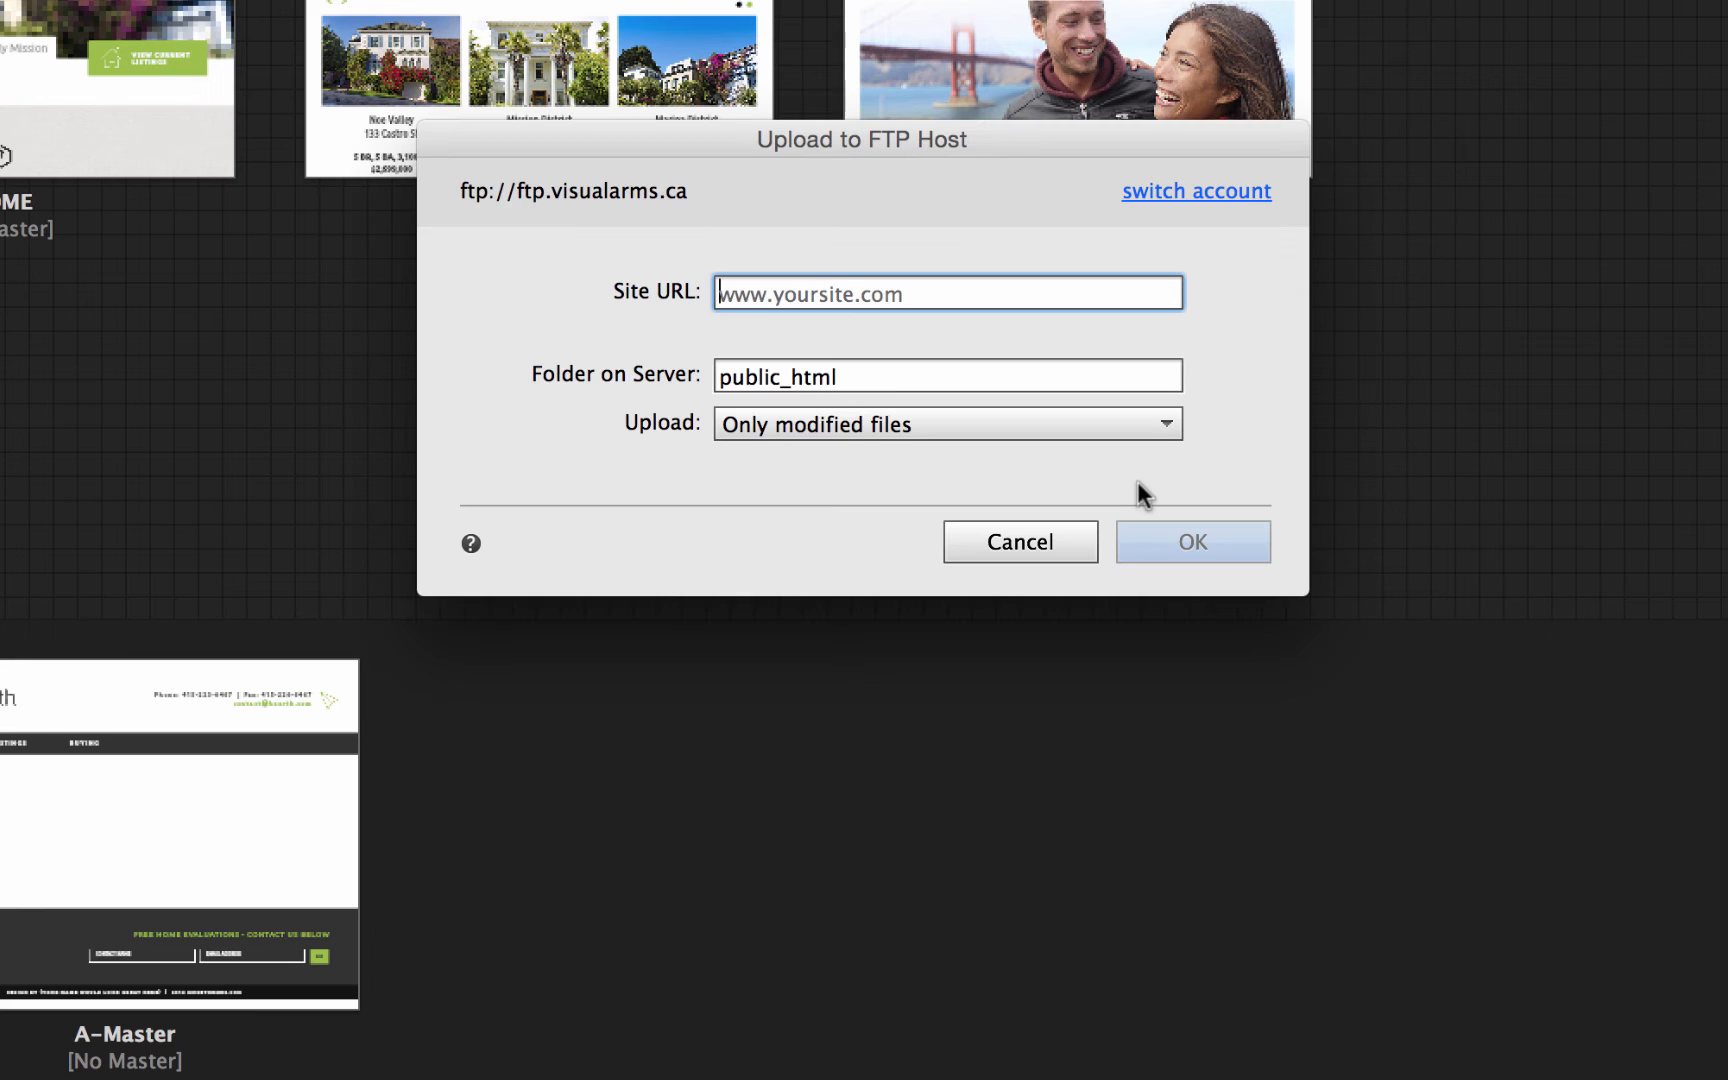
{"action": "left_click_drag", "start_coordinate": [802, 134], "coordinate": [779, 255]}
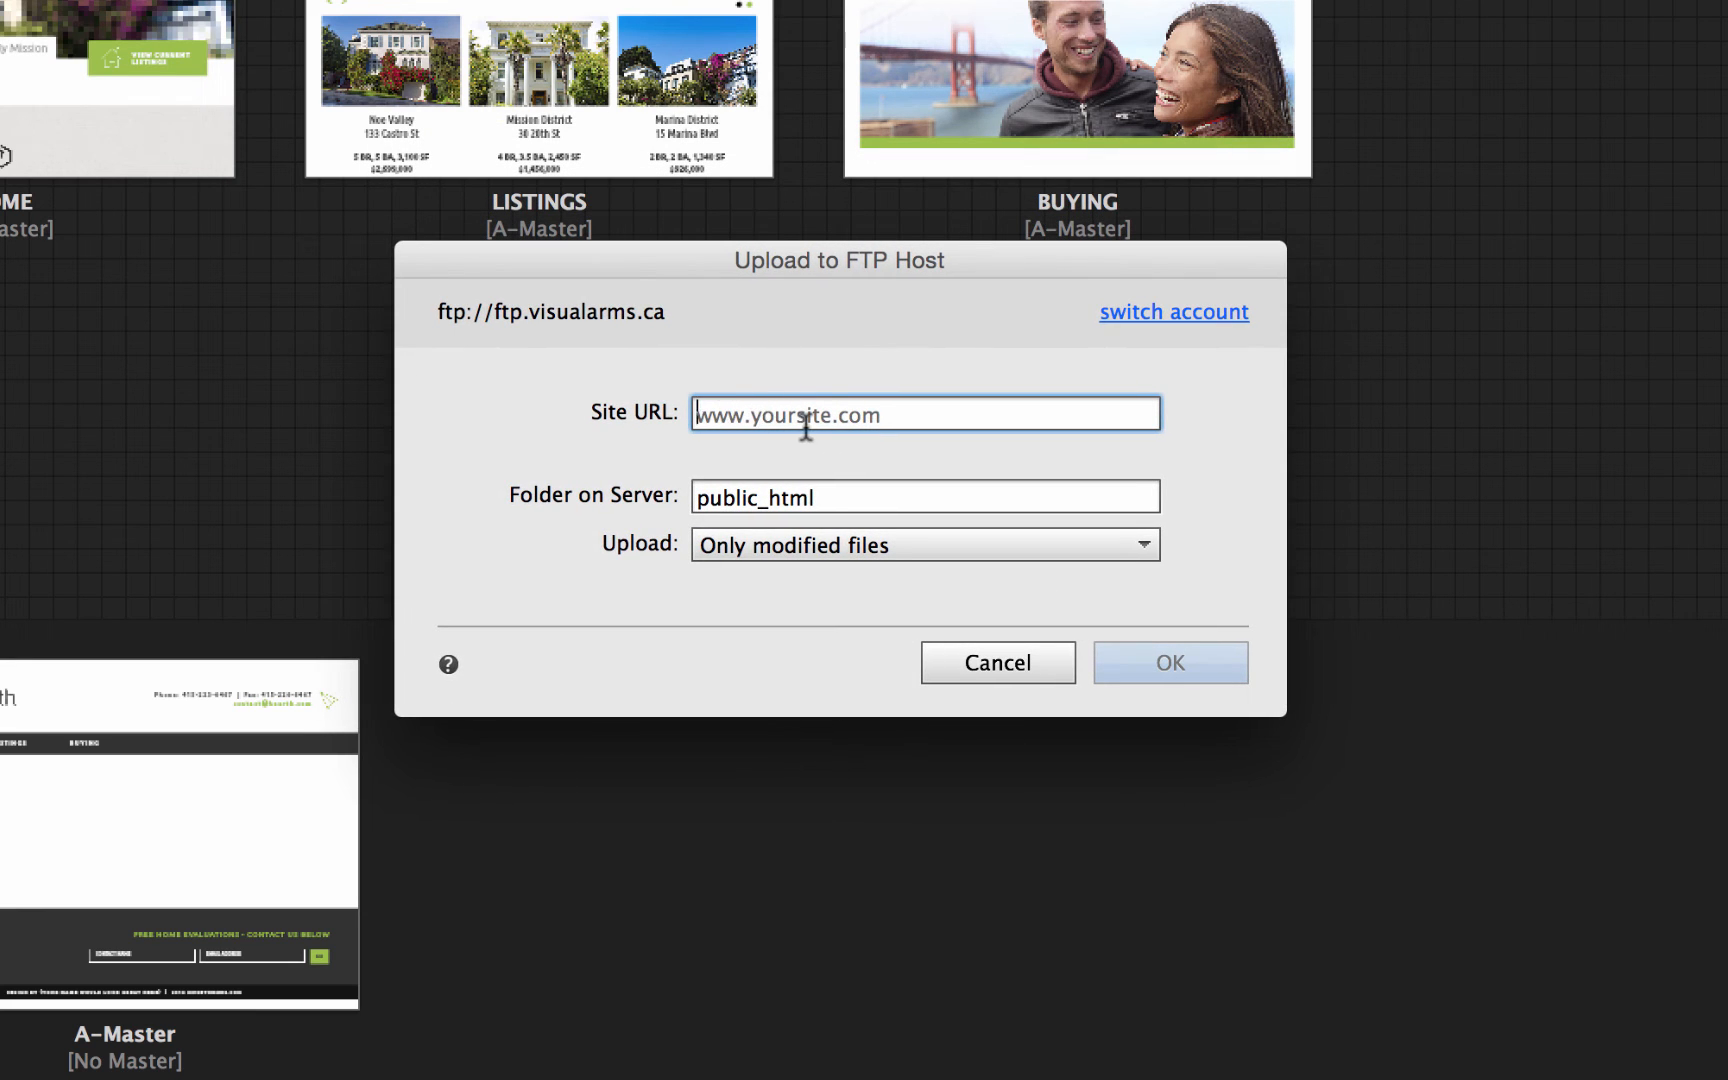
{"action": "type", "text": "www"}
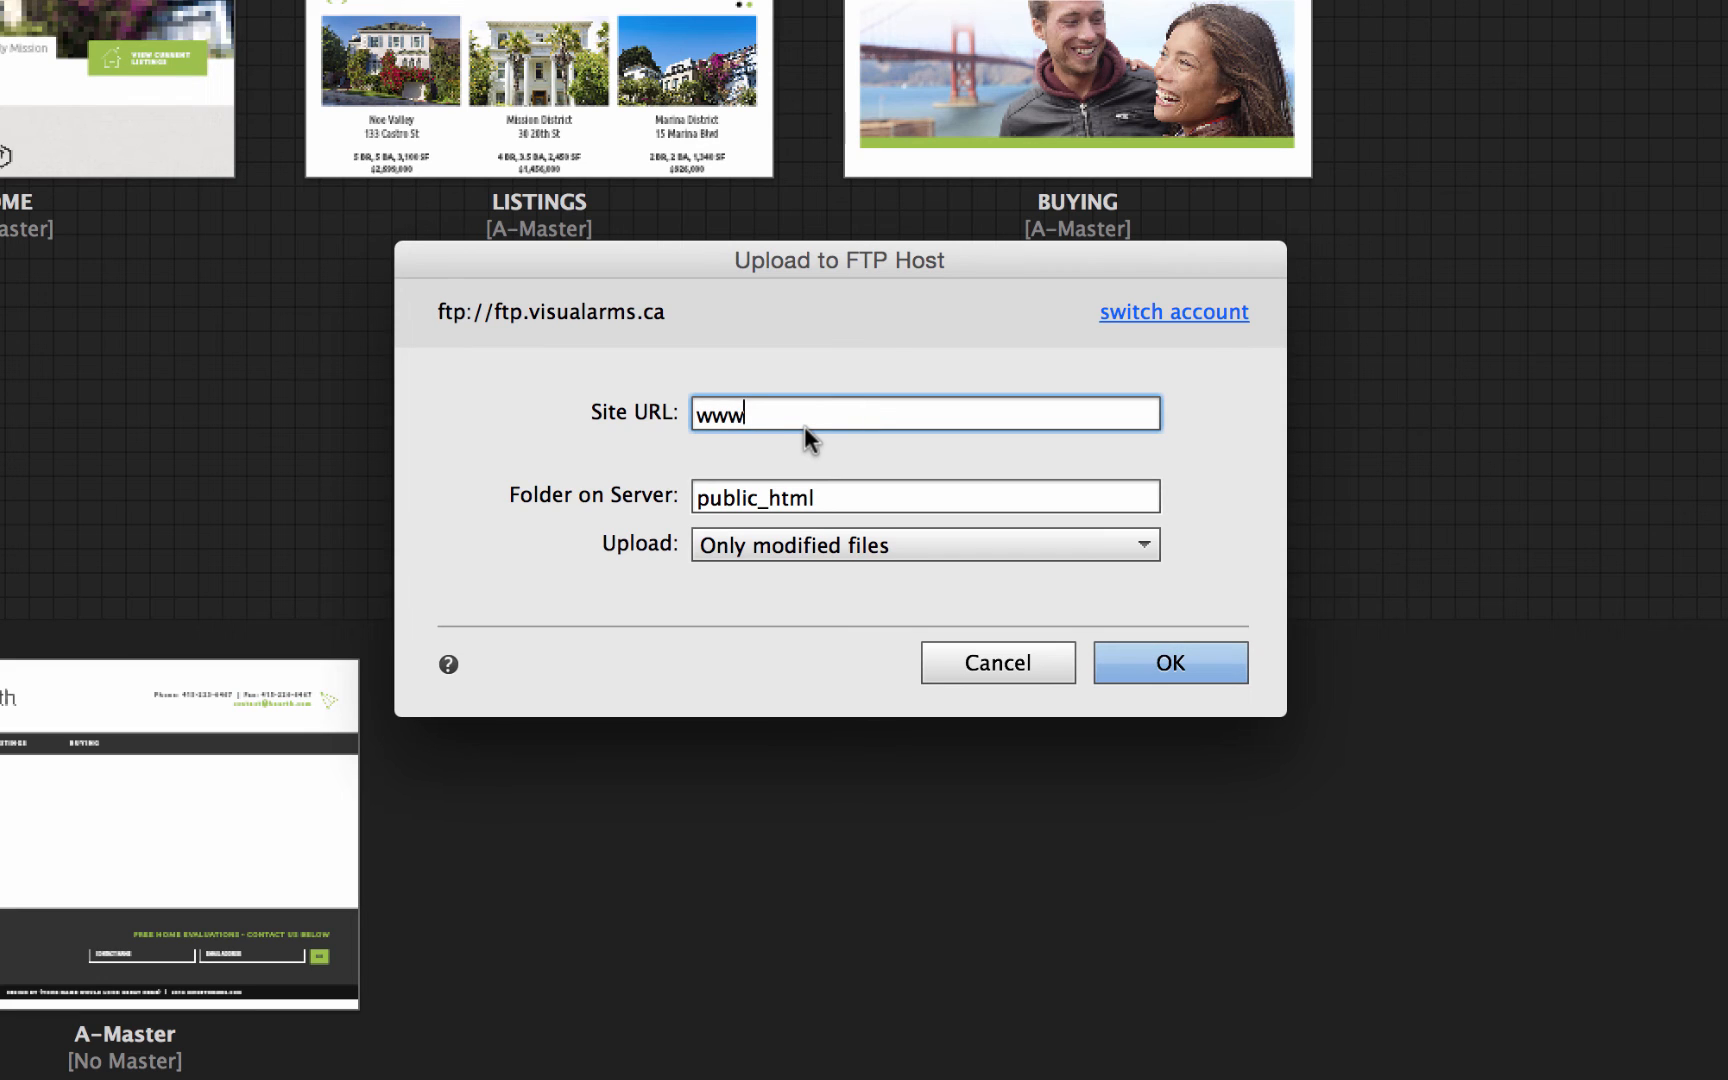
{"action": "type", "text": ".museexperts.com"}
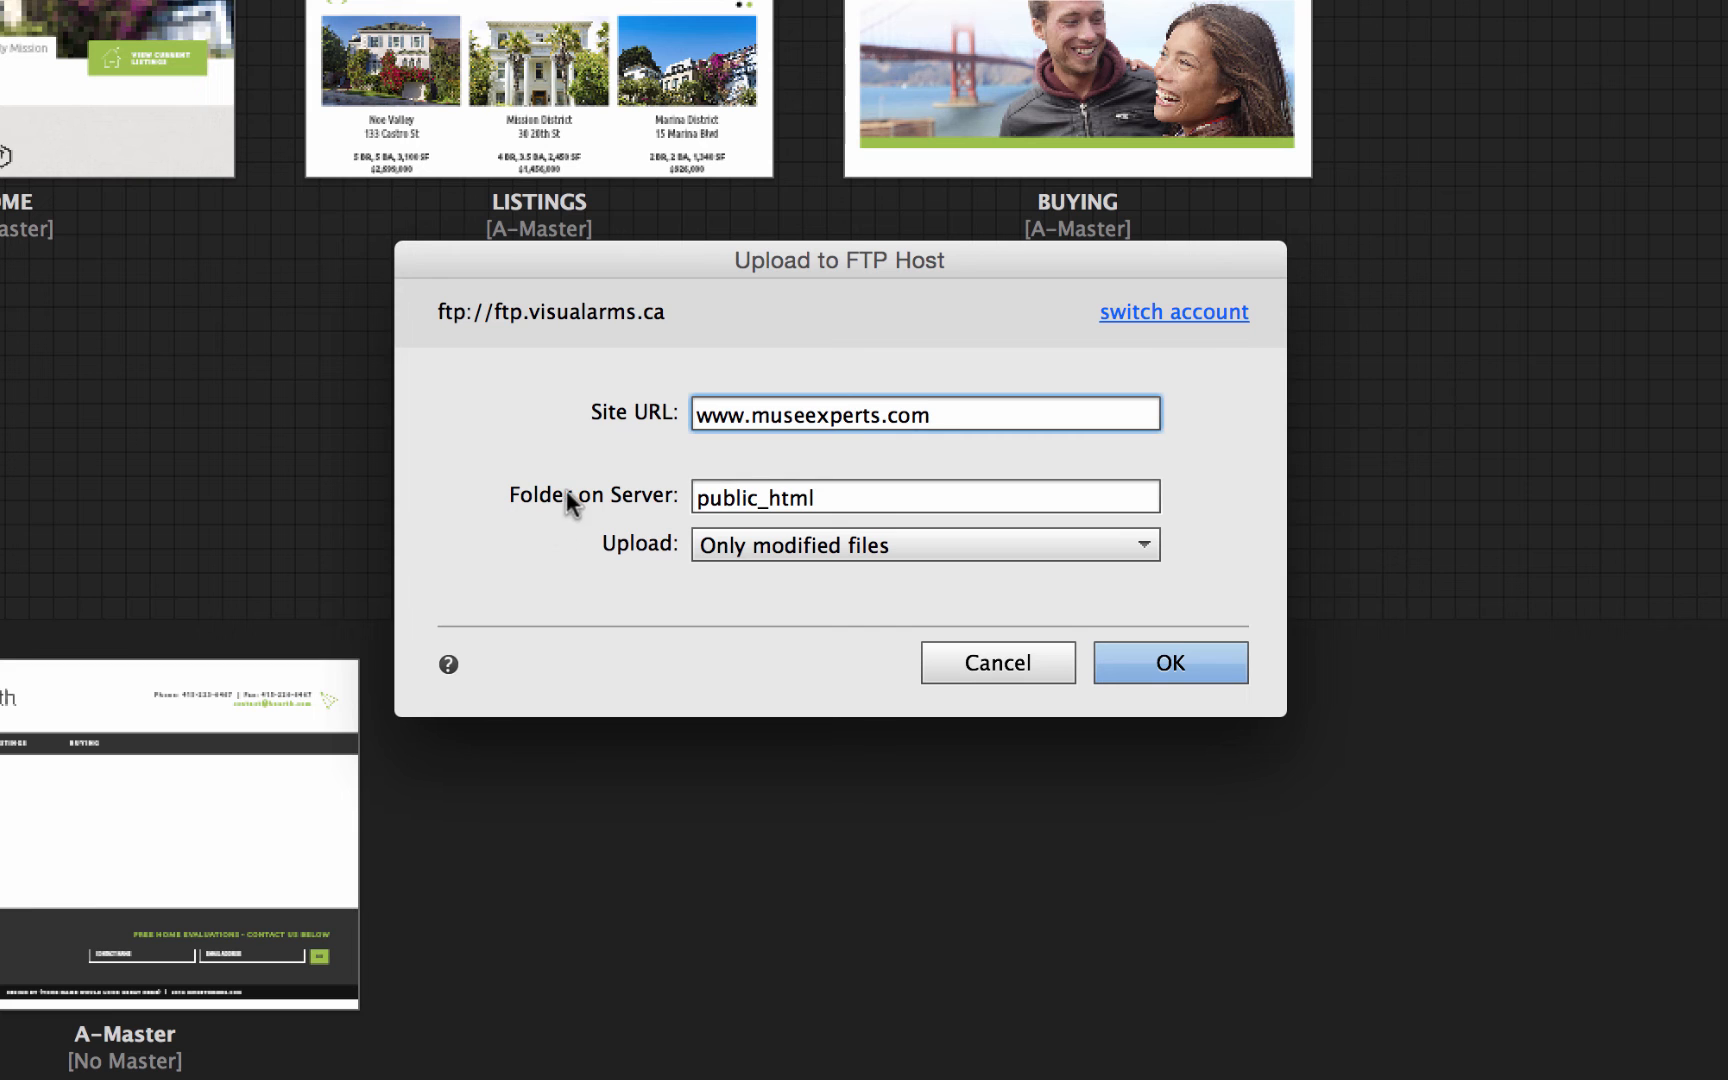
{"action": "left_click", "coordinate": [767, 494]}
{"action": "double_click", "coordinate": [852, 510]}
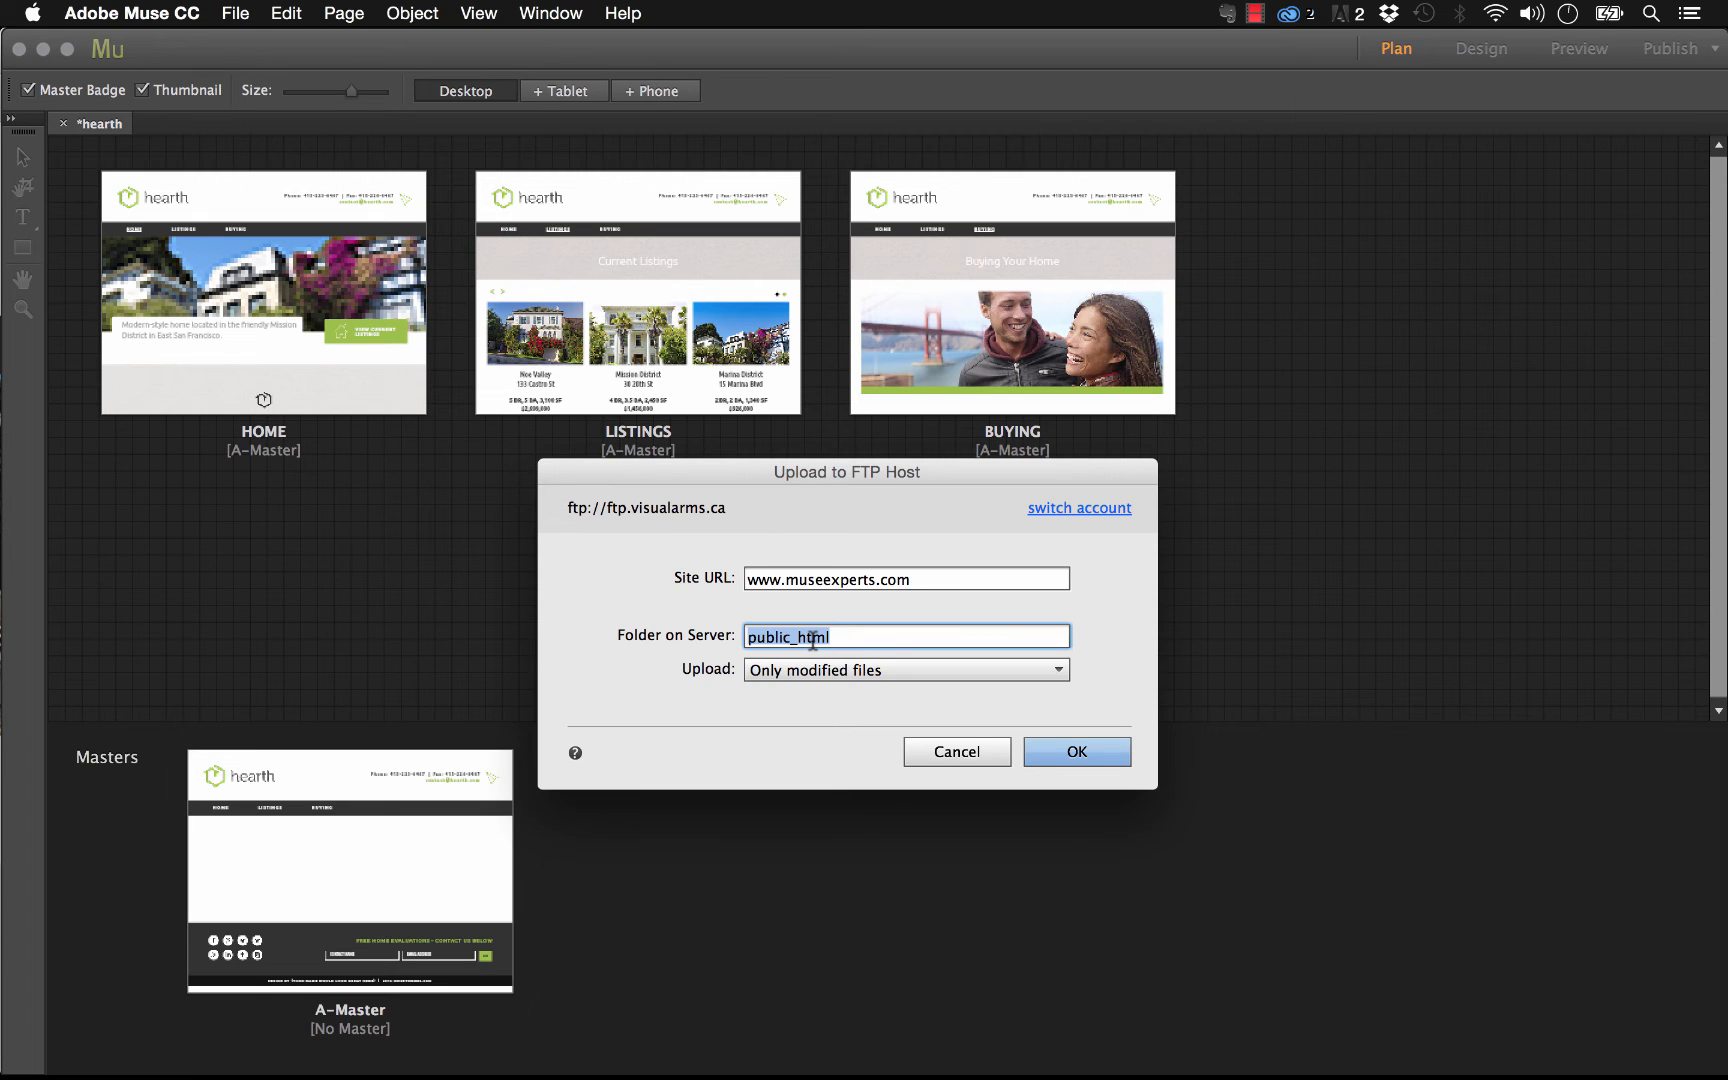
{"action": "key", "text": "BackSpace"}
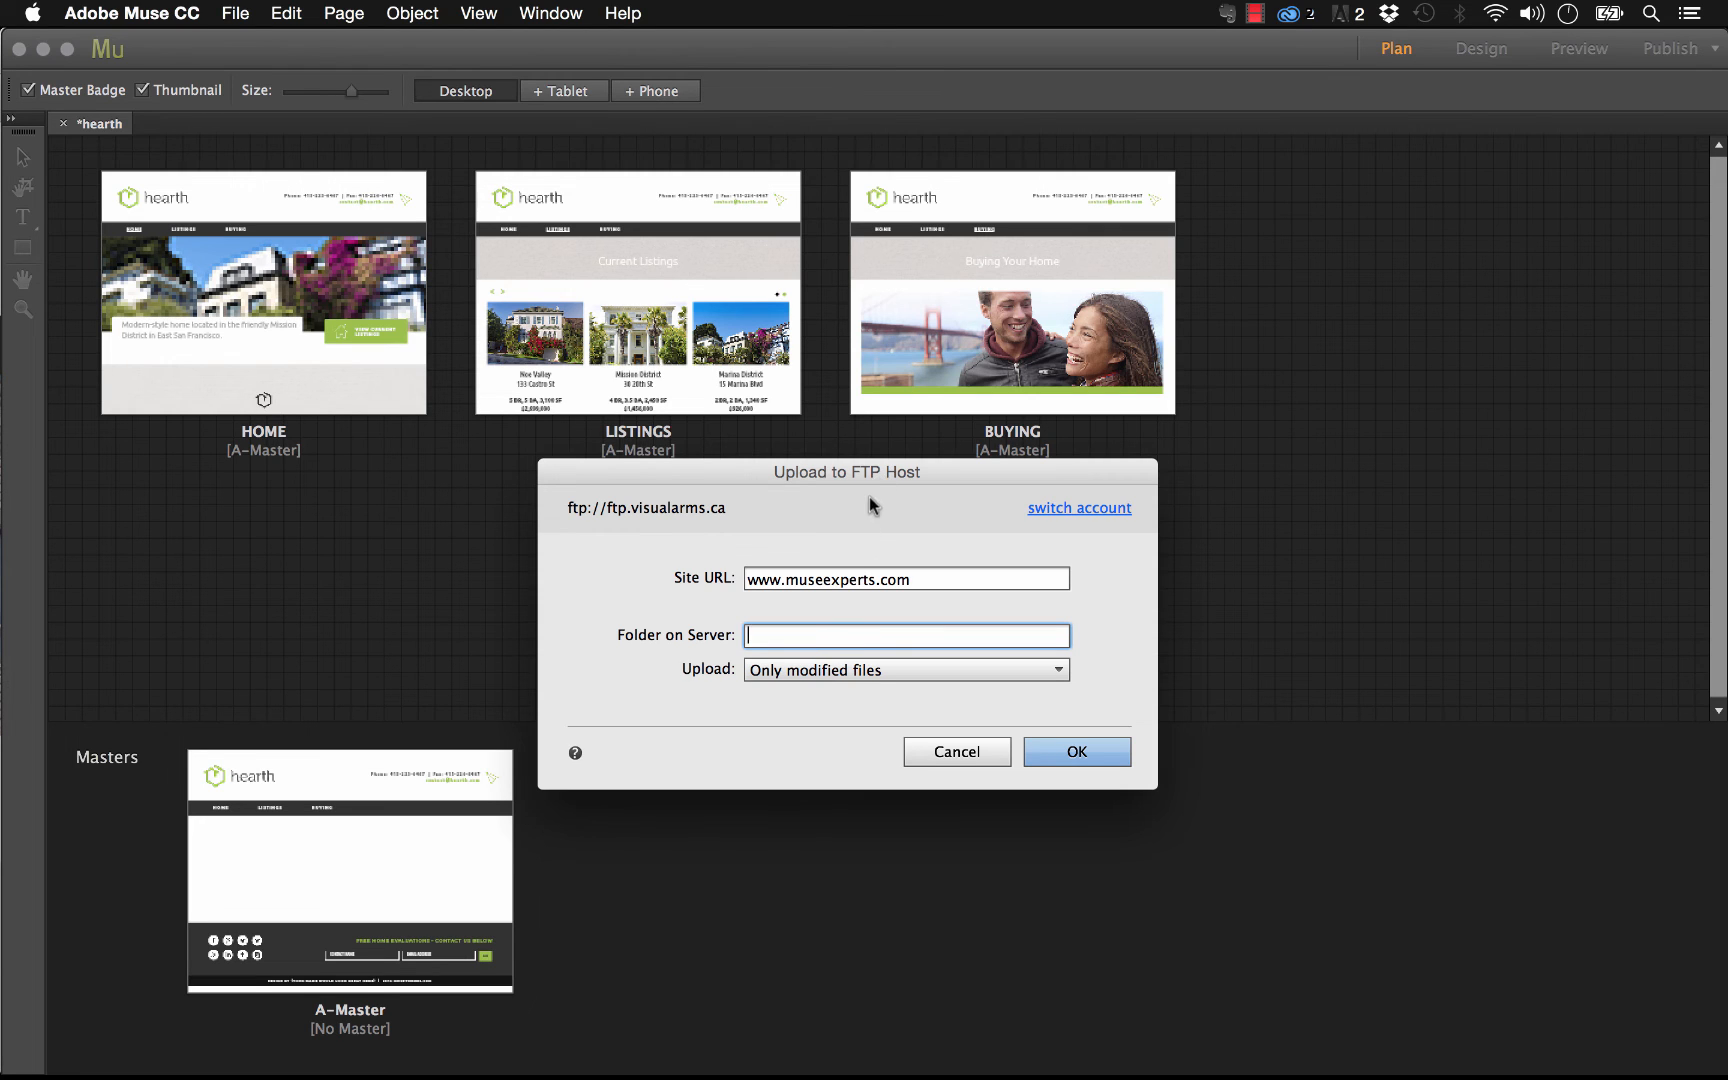
Select Only modified files for the upload and cancel the FTP upload without publishing.
{"action": "left_click_drag", "start_coordinate": [869, 495], "coordinate": [852, 552]}
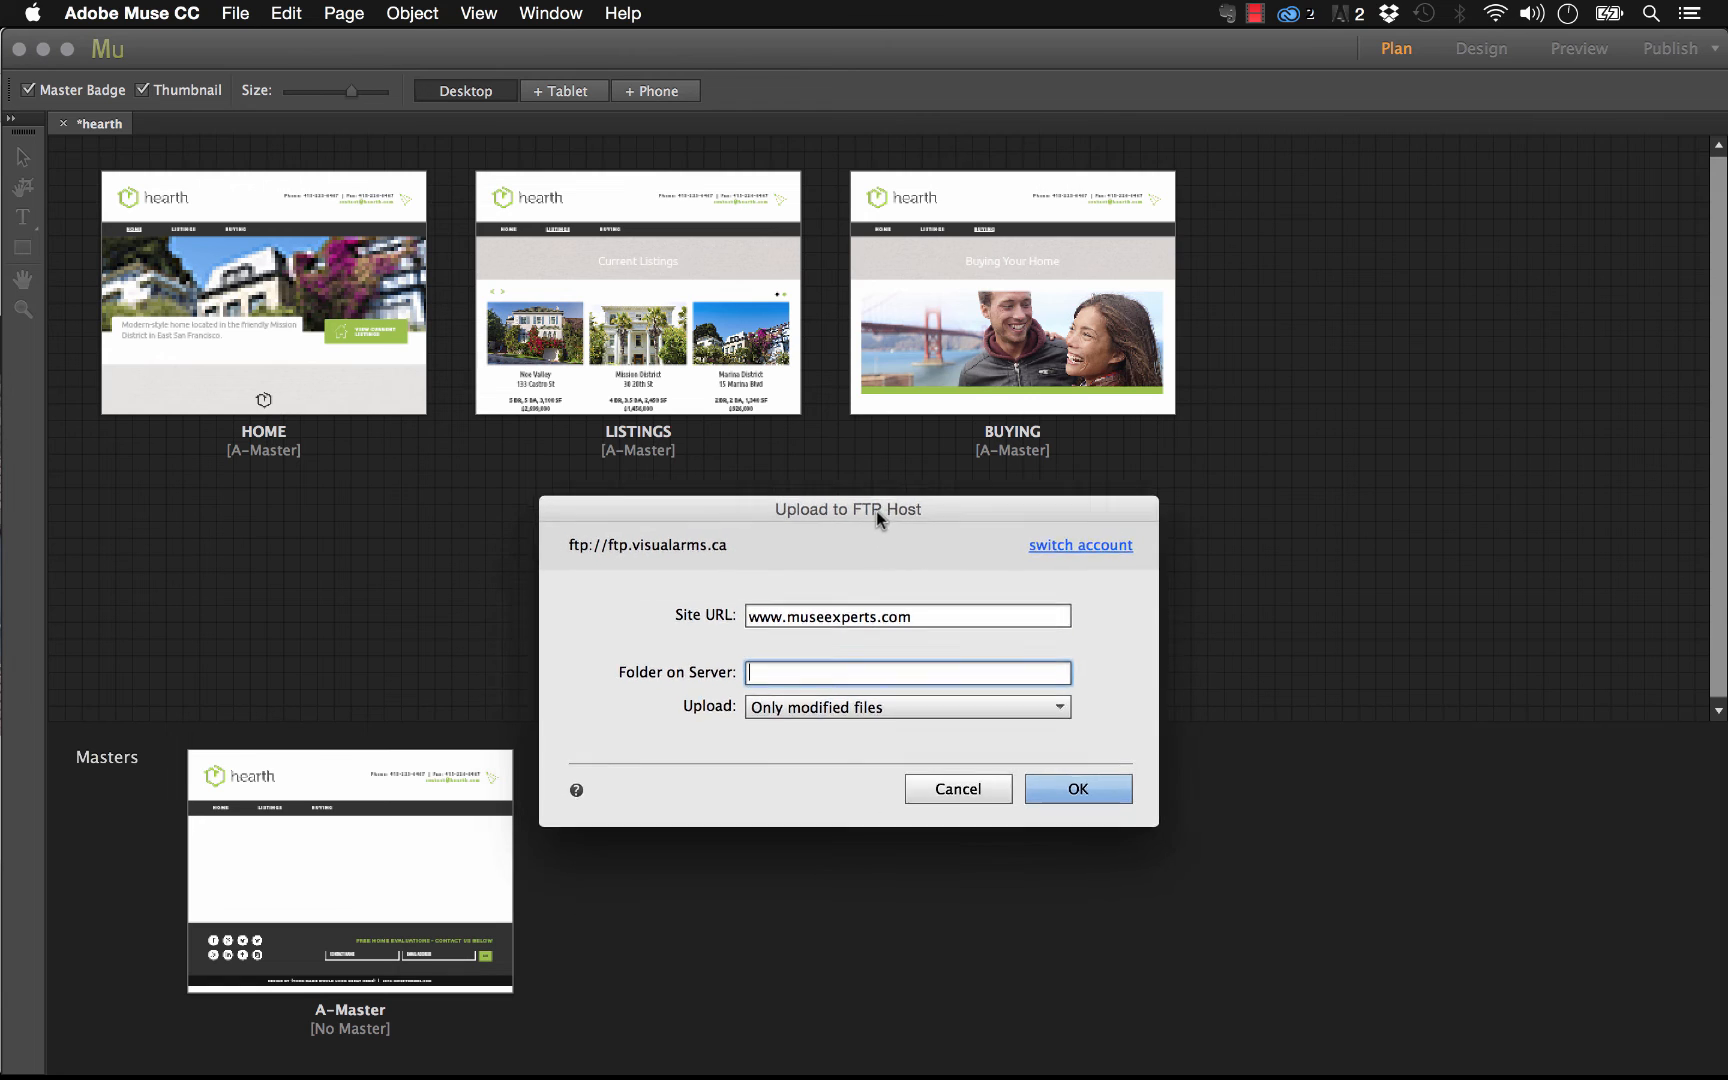
{"action": "left_click_drag", "start_coordinate": [854, 537], "coordinate": [876, 512]}
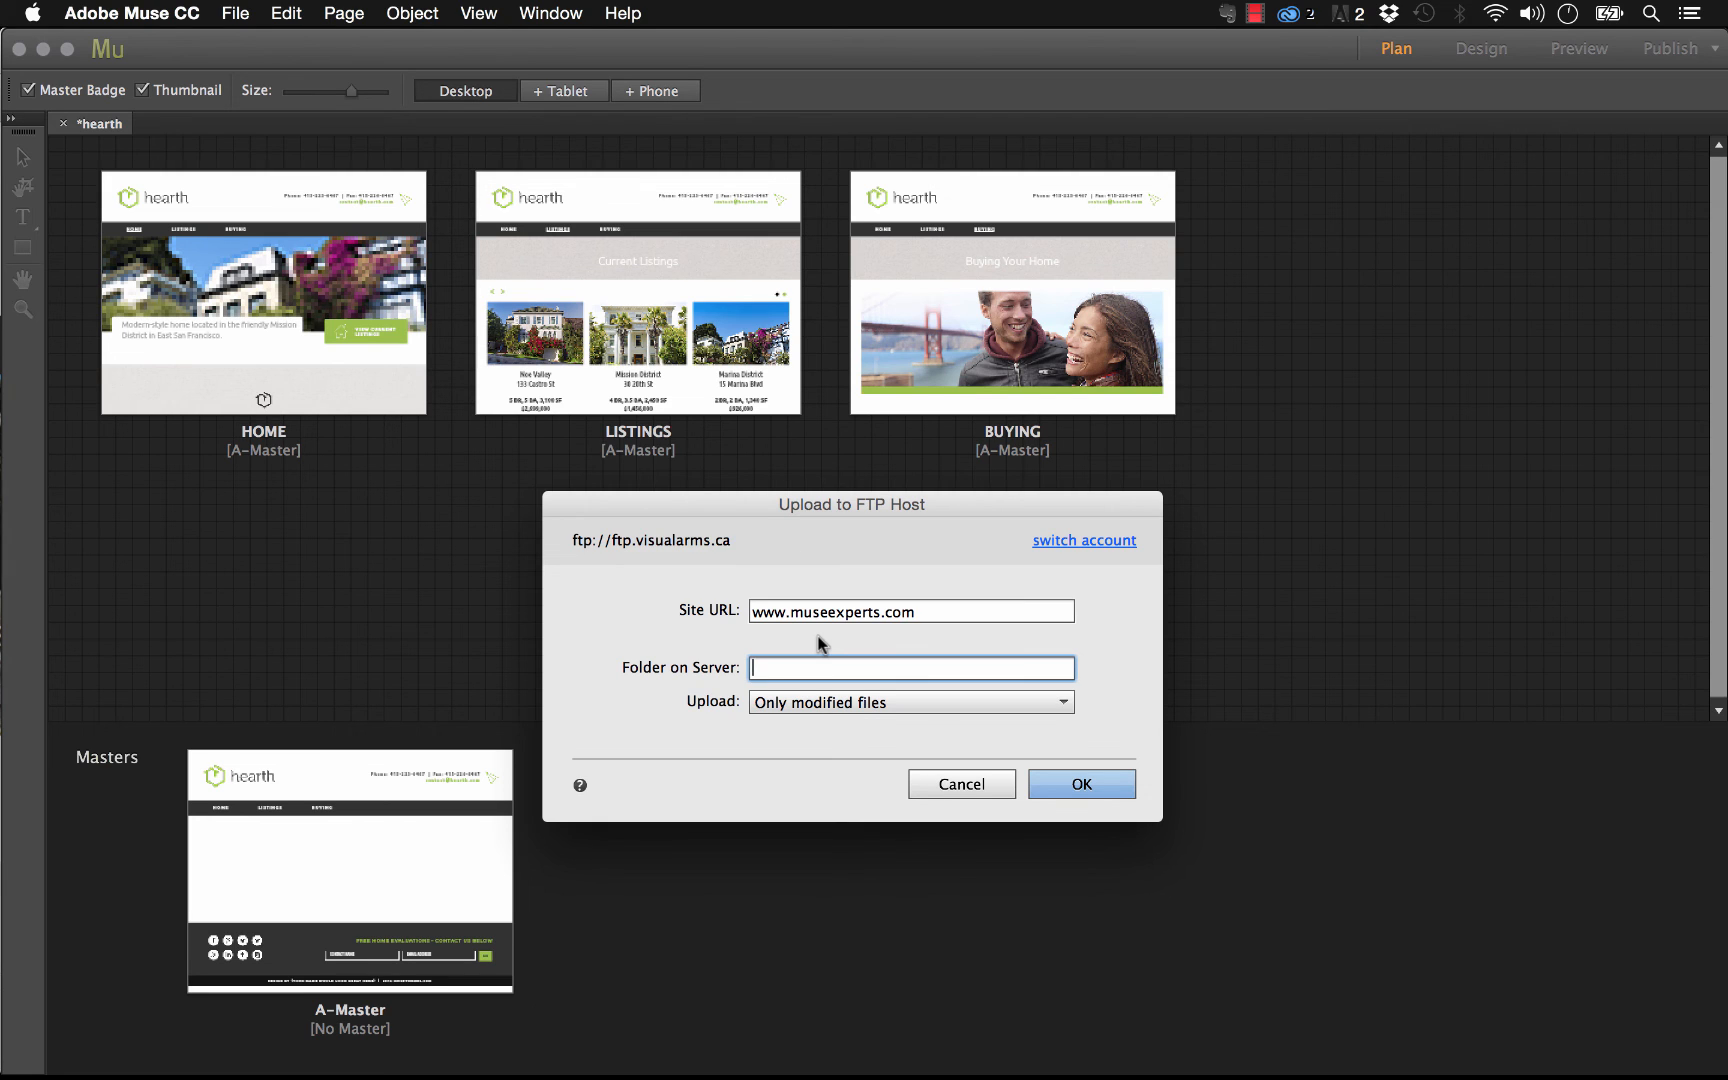
{"action": "left_click", "coordinate": [818, 703]}
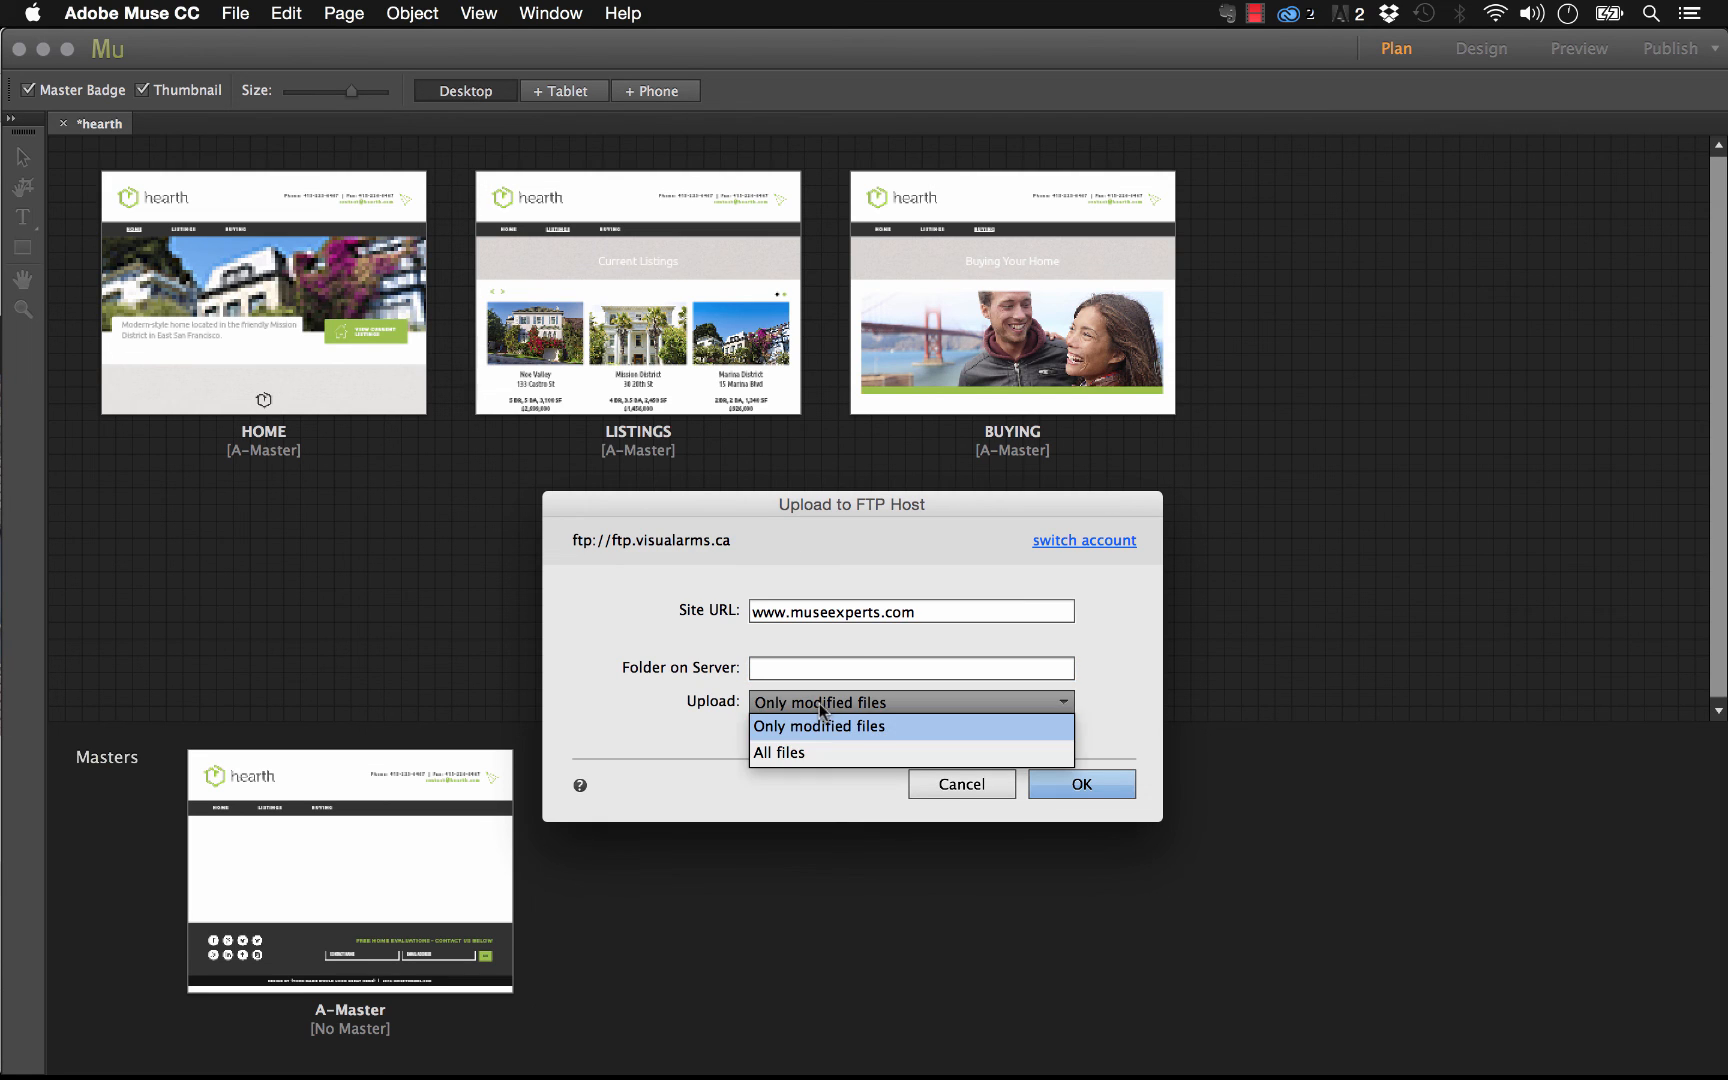
{"action": "left_click", "coordinate": [810, 726]}
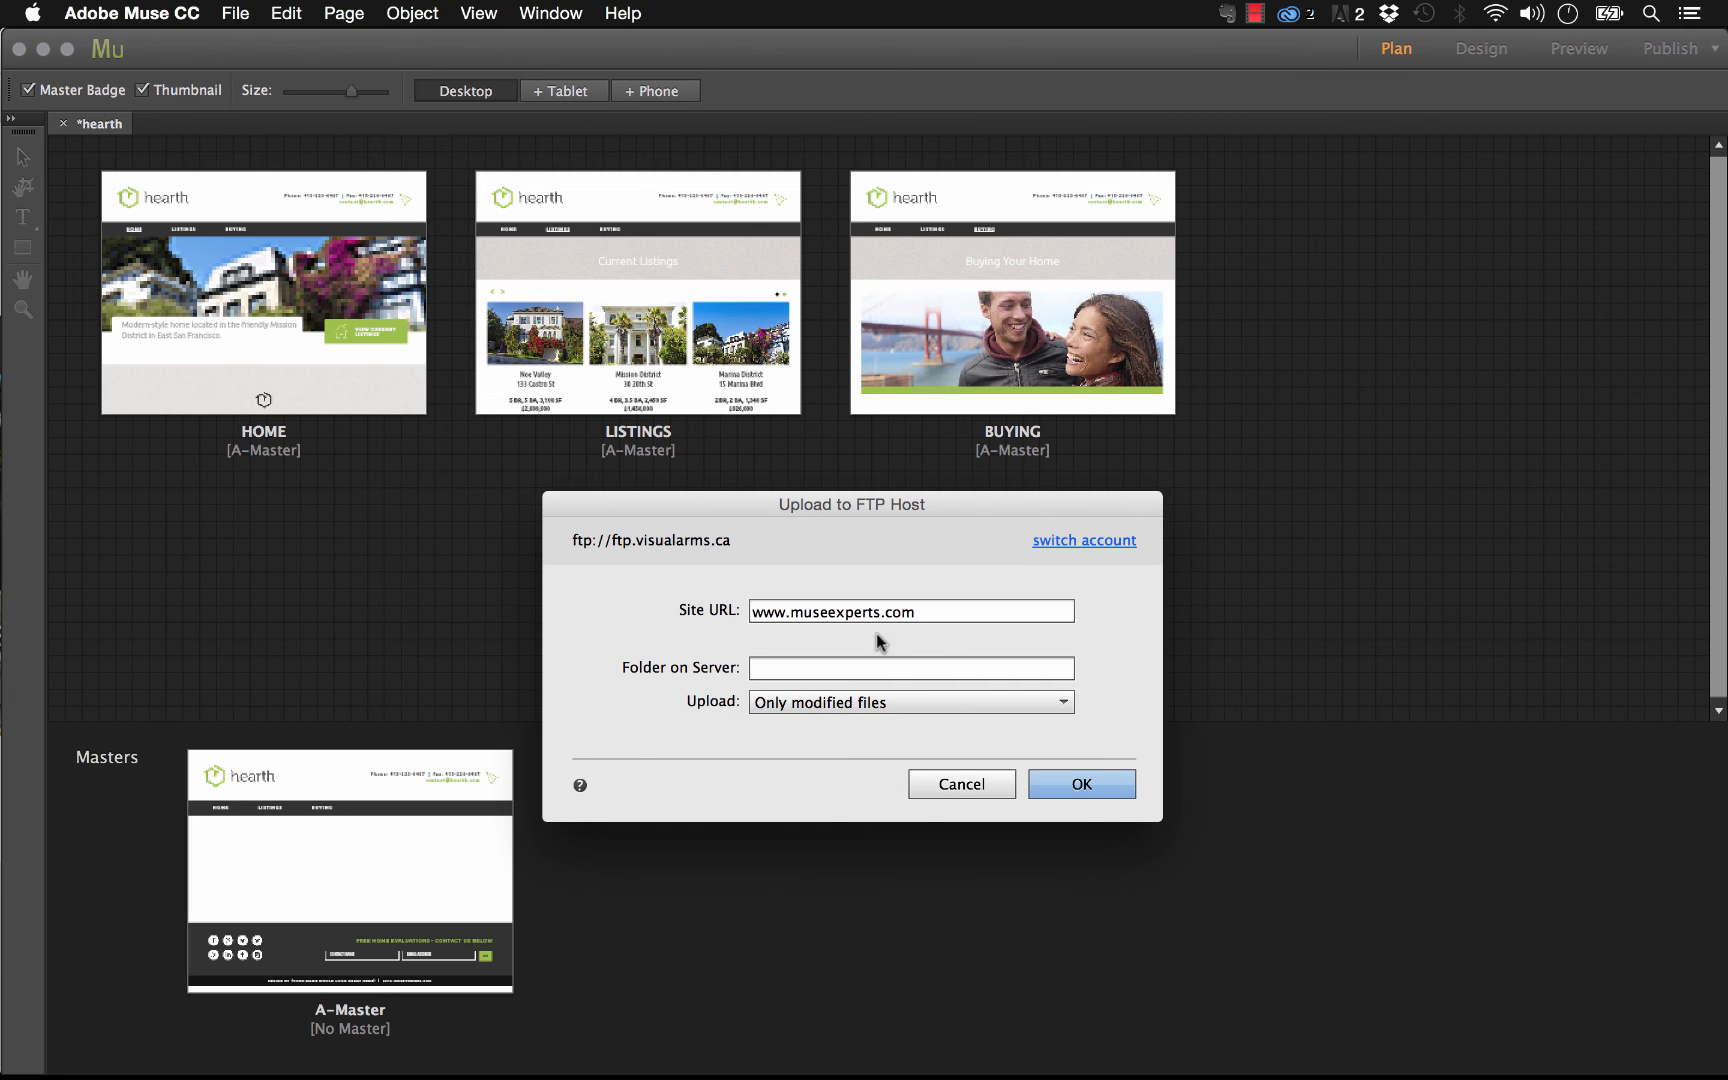
{"action": "mouse_move", "coordinate": [741, 507]}
{"action": "left_mouse_down"}
{"action": "mouse_move", "coordinate": [725, 494]}
{"action": "mouse_move", "coordinate": [740, 499]}
{"action": "left_mouse_up"}
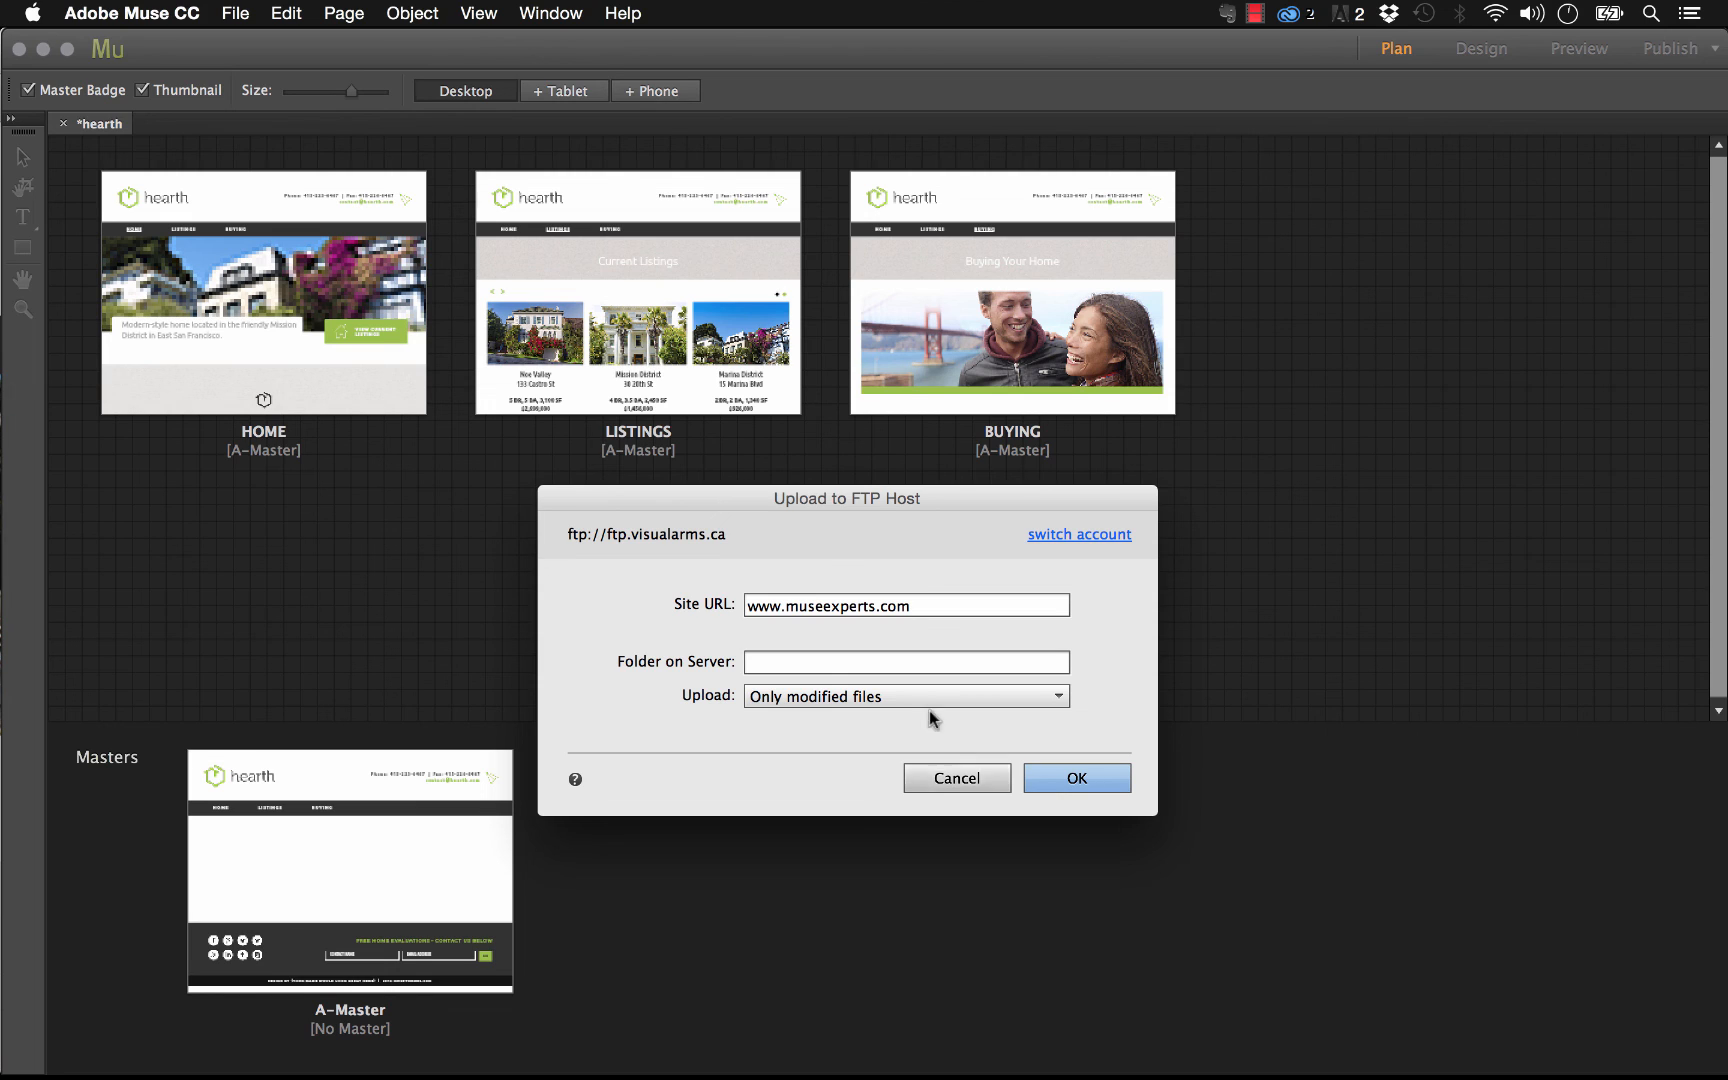
{"action": "left_click", "coordinate": [966, 782]}
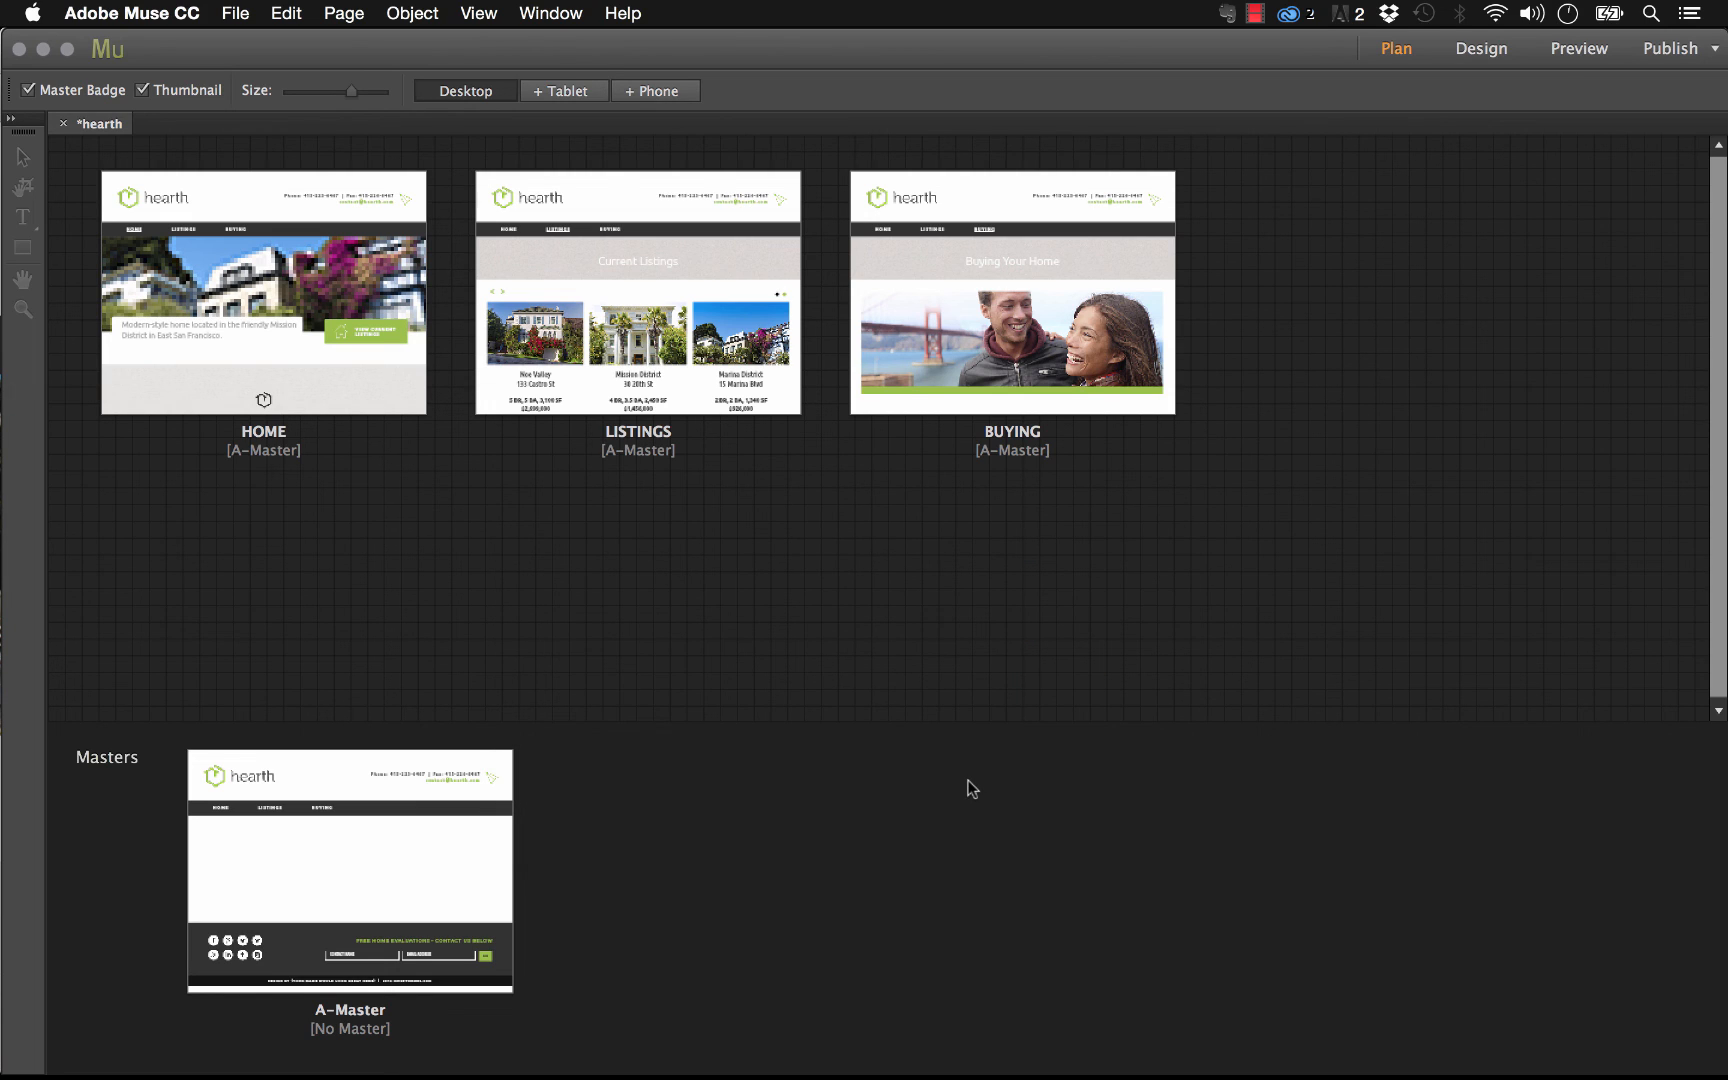